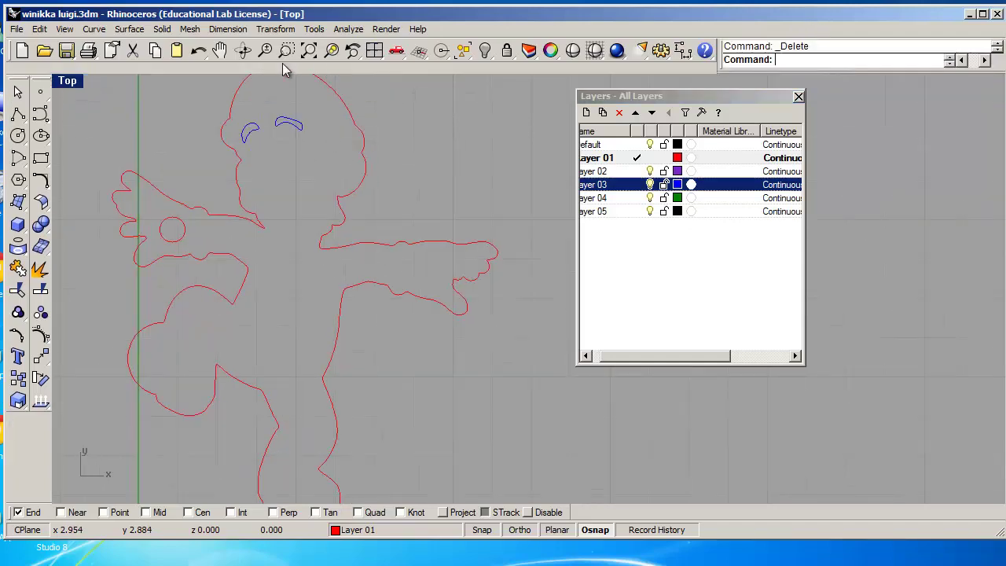
Step: Dock the floating command prompt full width beneath the standard toolbar
drag(723, 66, 253, 71)
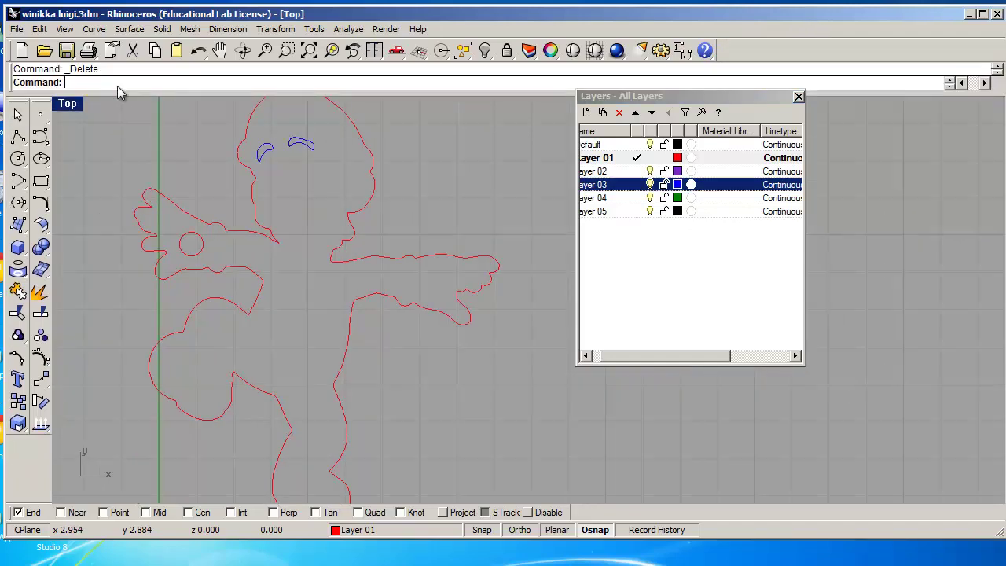
Step: Run BackgroundBitmap and toggle Visible so the grayscale Luigi image shows behind the curves
text(back)
key(Return)
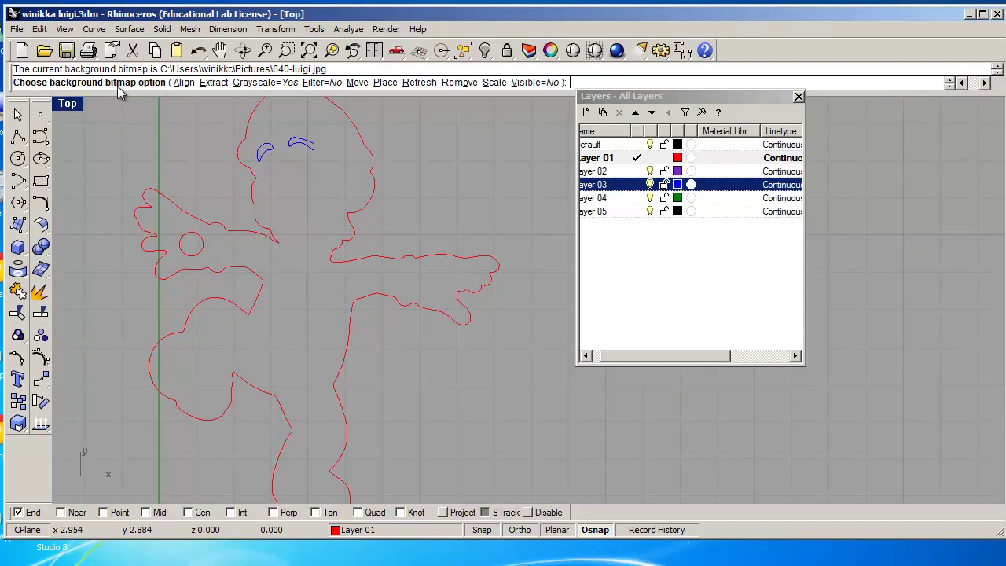
click(528, 85)
click(529, 85)
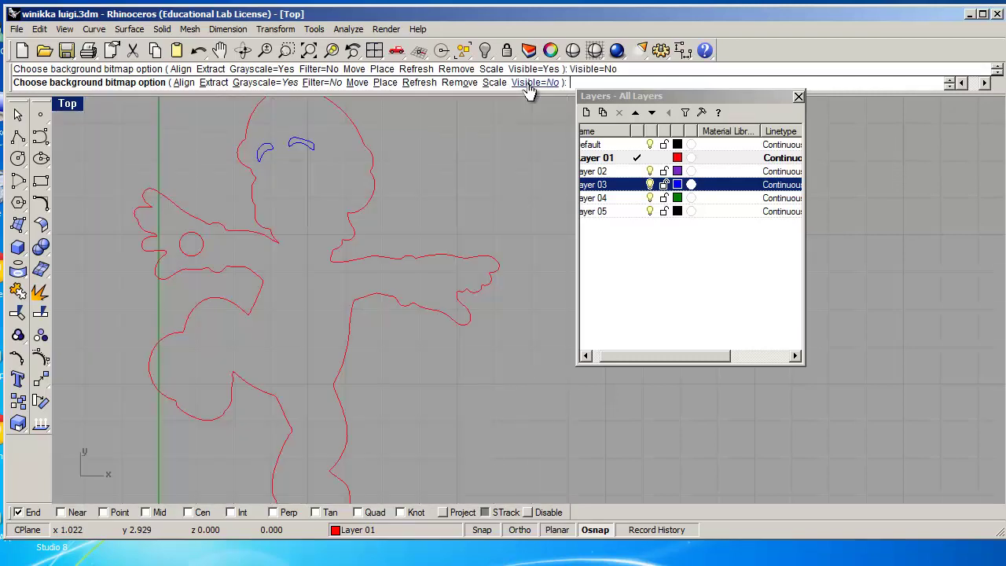
click(529, 85)
click(528, 85)
click(528, 85)
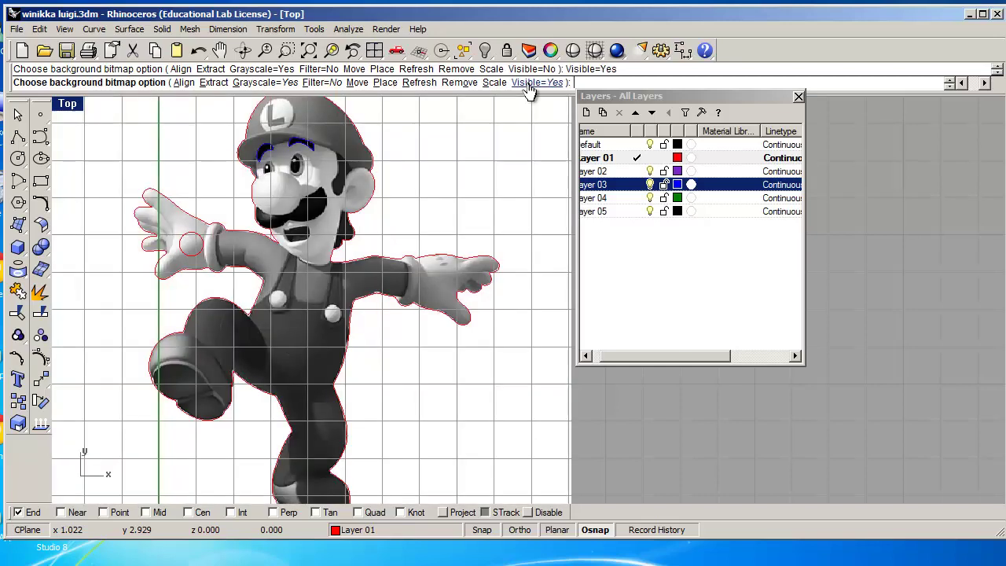
click(529, 85)
click(529, 84)
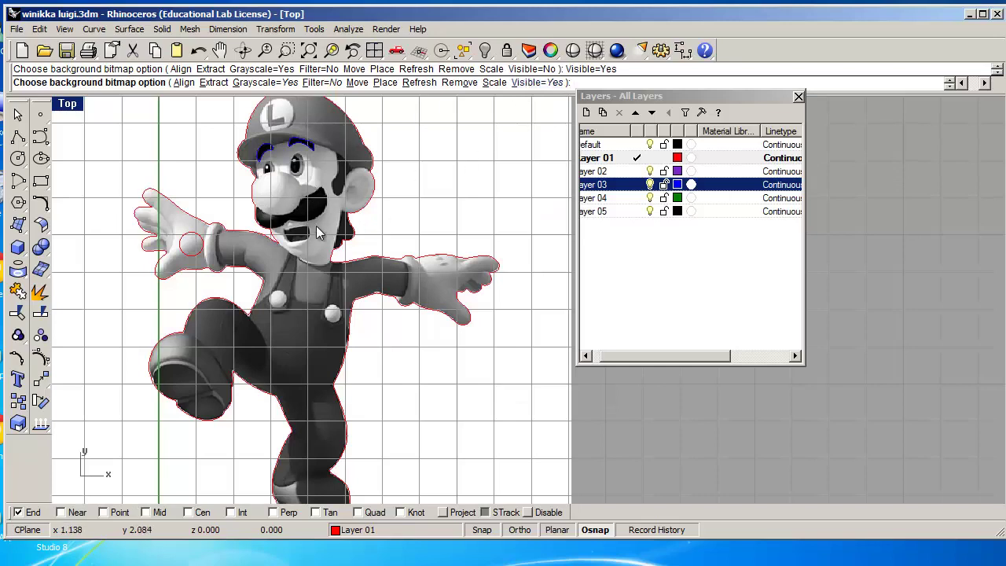
Step: Make Layer 03 the current layer
scroll(308, 227, up, 4)
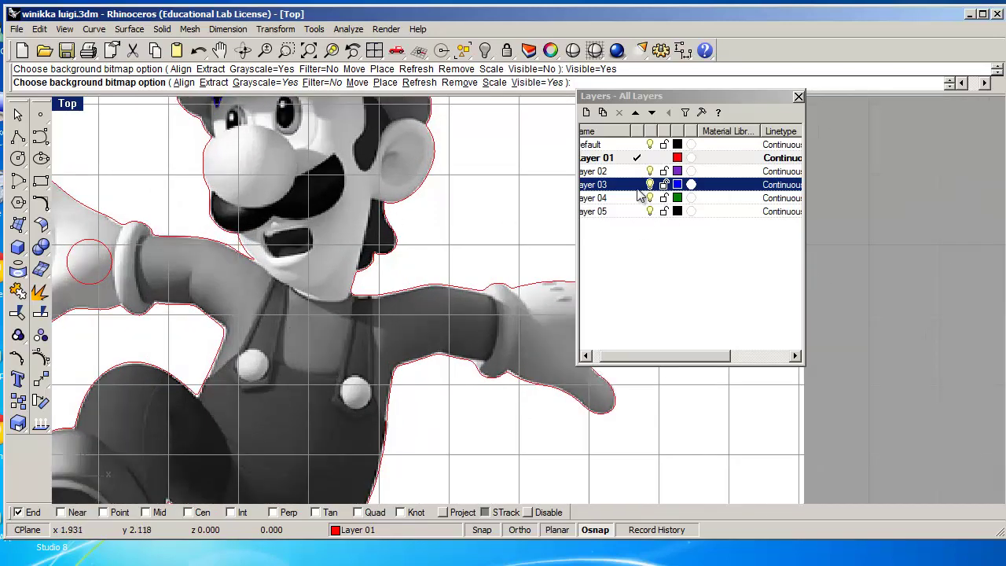
drag(657, 354, 646, 354)
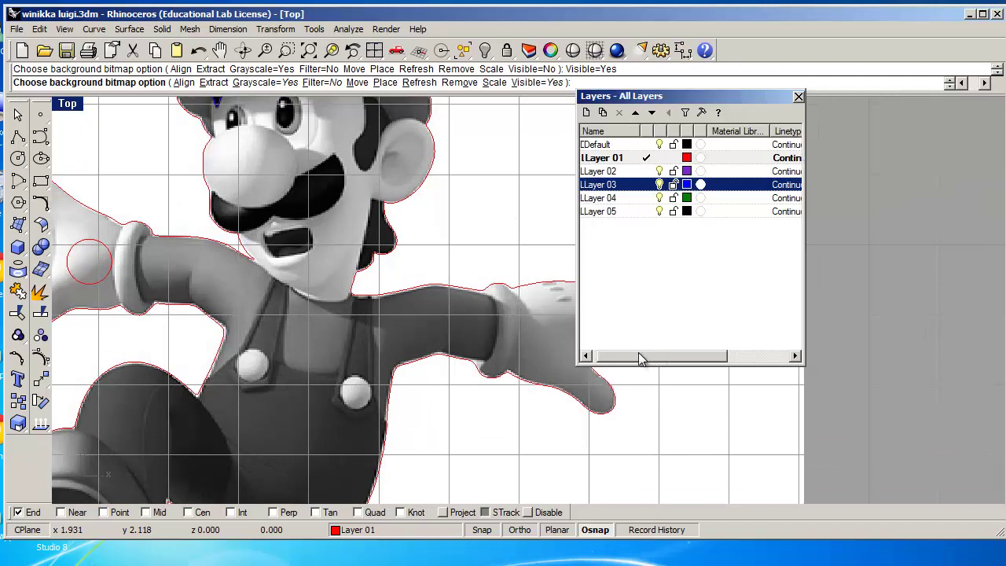
click(648, 185)
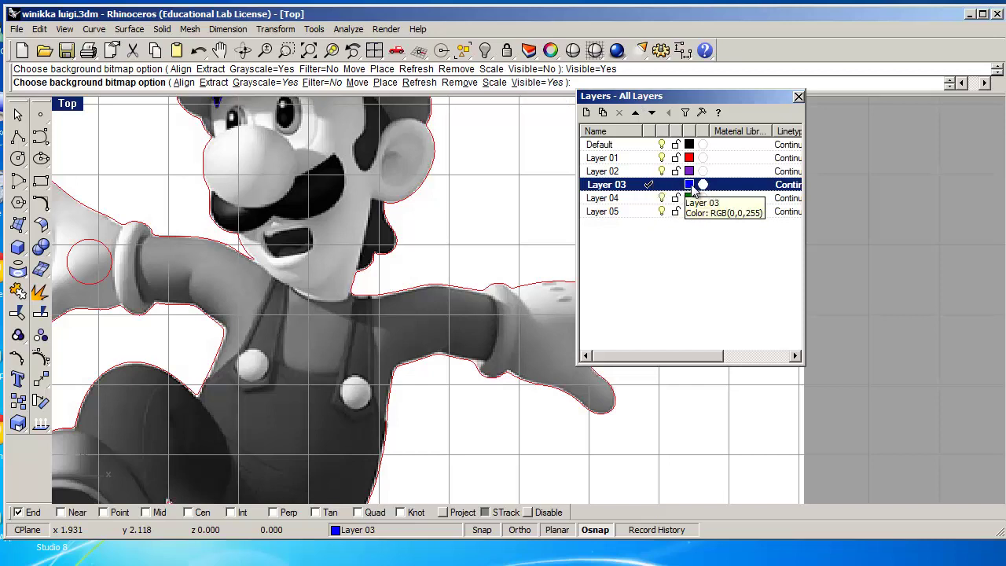
Step: Trace a curve along the mustache's upper edge and down its right end
click(41, 138)
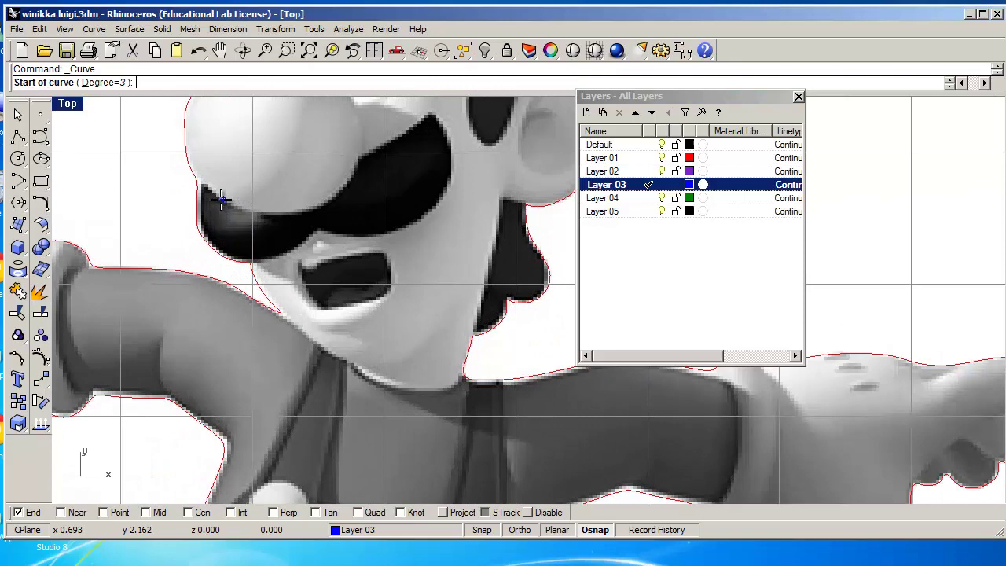
scroll(214, 198, up, 3)
click(202, 184)
click(220, 201)
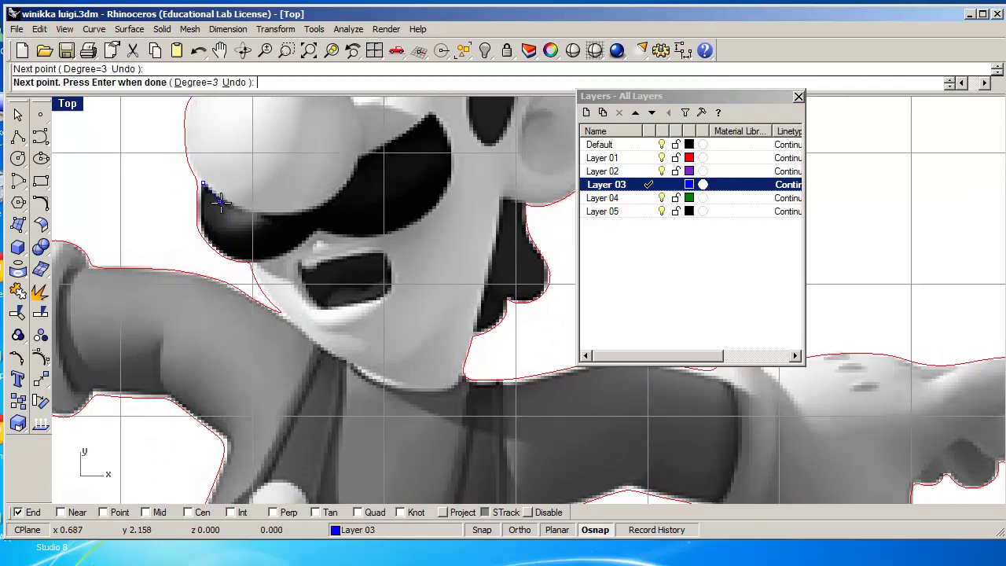
click(242, 210)
click(268, 217)
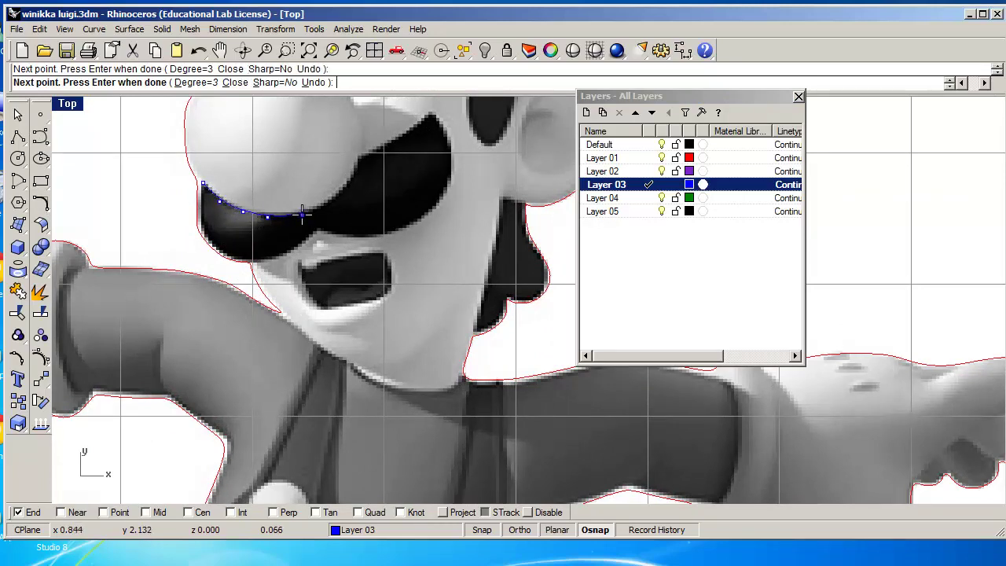
click(300, 212)
click(331, 200)
click(429, 116)
click(450, 142)
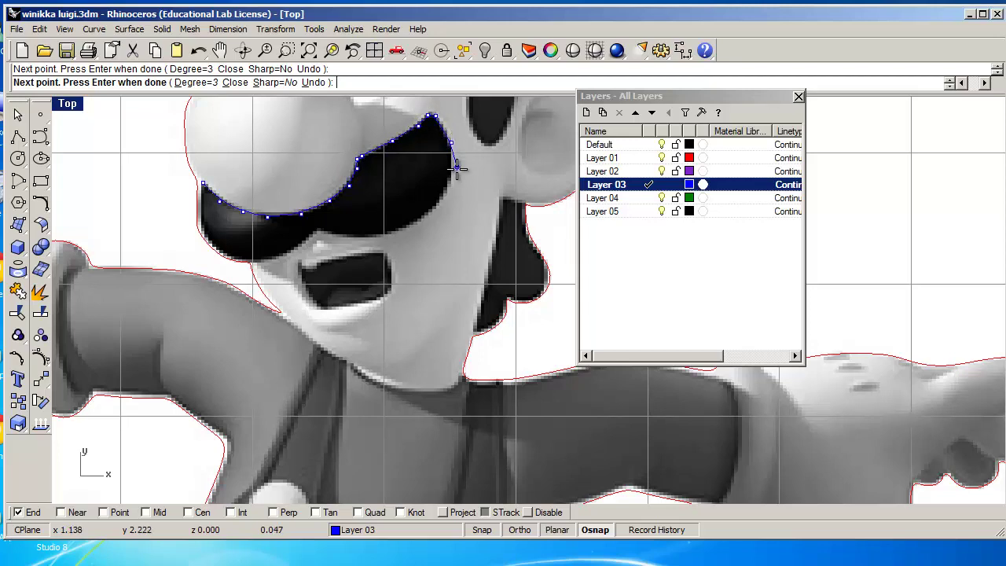
click(452, 171)
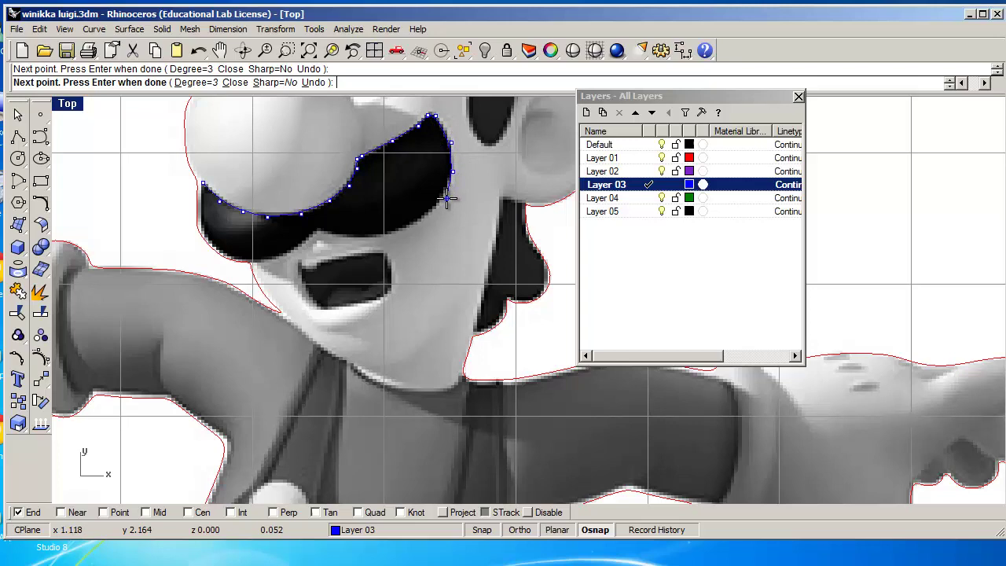
click(446, 198)
Step: Continue the curve along the mustache's lower edge and up its left end
click(426, 219)
click(406, 228)
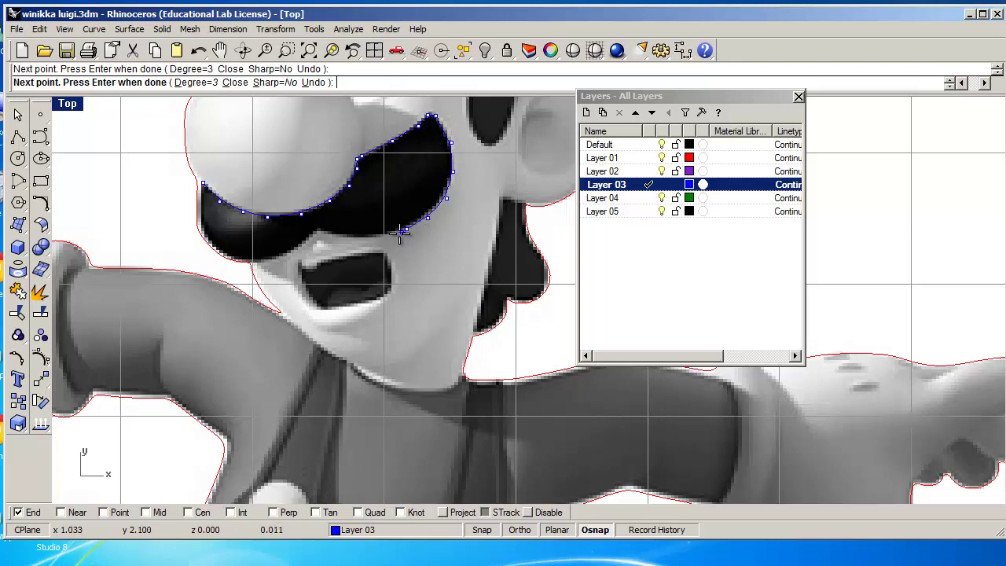
click(386, 238)
click(366, 240)
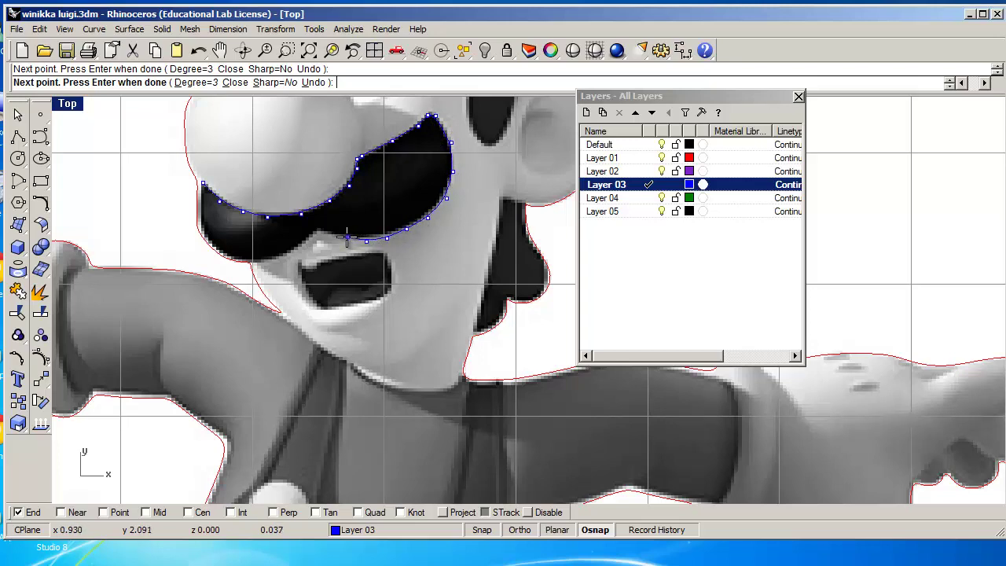
click(345, 237)
click(299, 246)
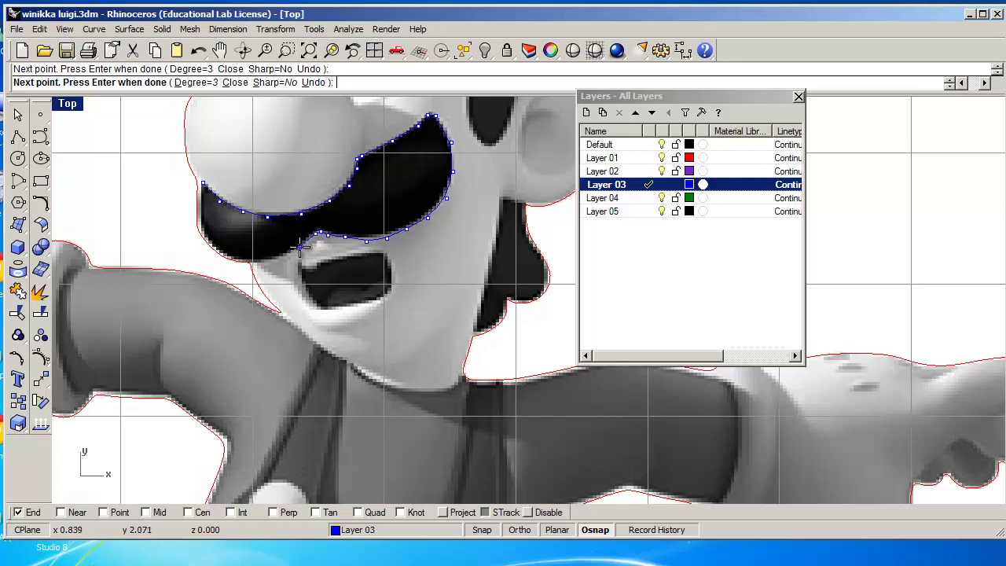
click(275, 260)
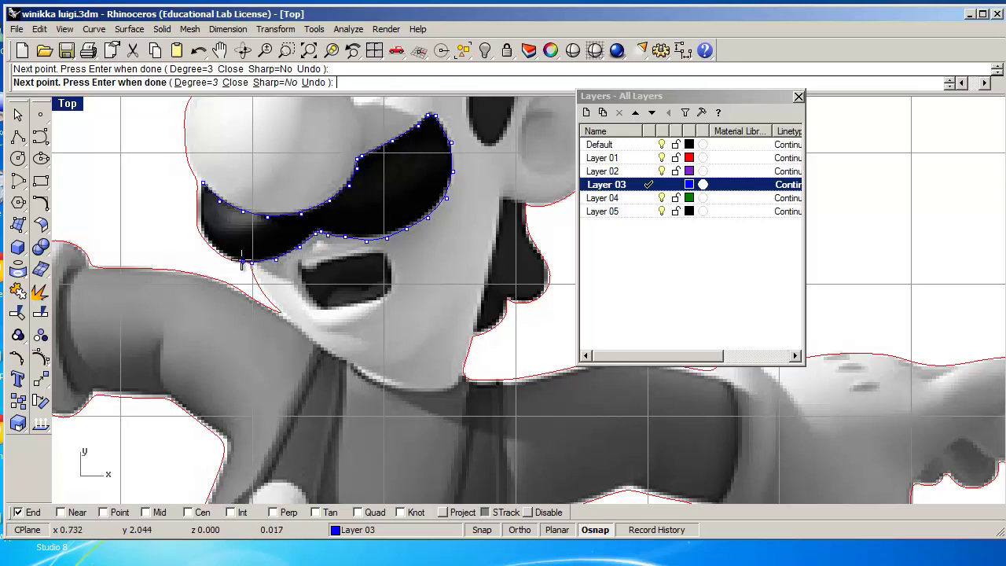
scroll(209, 254, up, 4)
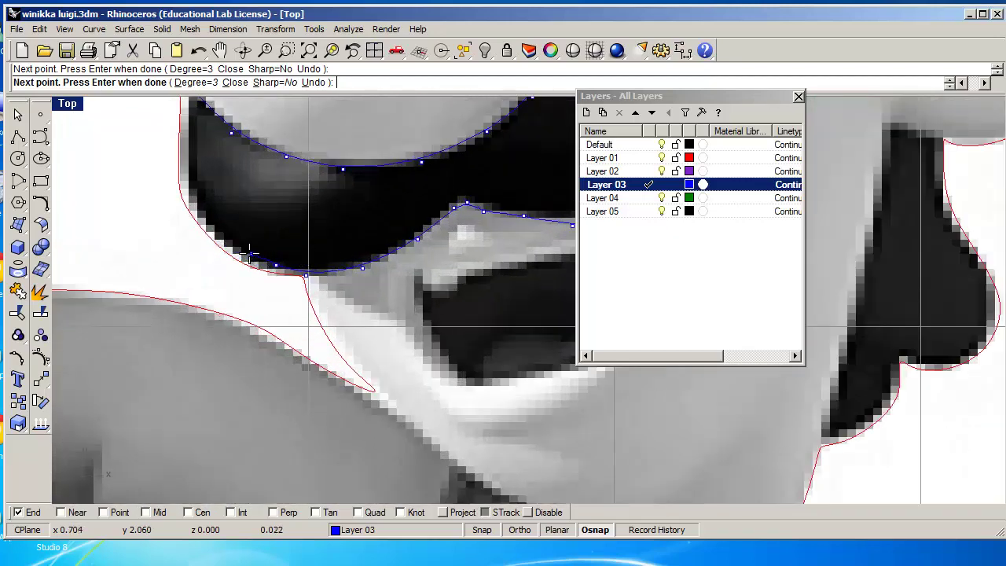
click(238, 250)
click(218, 237)
click(204, 214)
click(193, 201)
click(189, 185)
right_drag(188, 143, 191, 220)
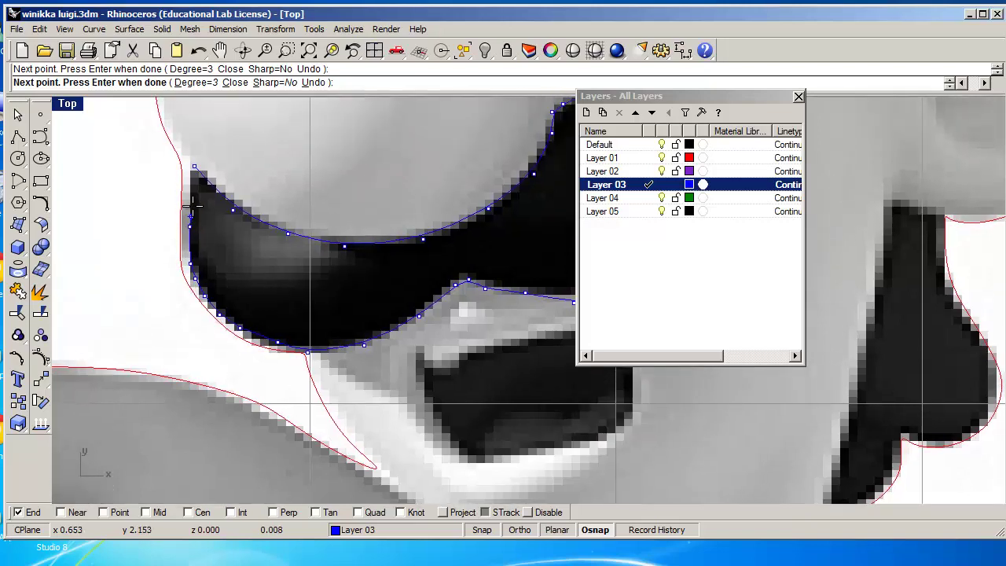
click(189, 178)
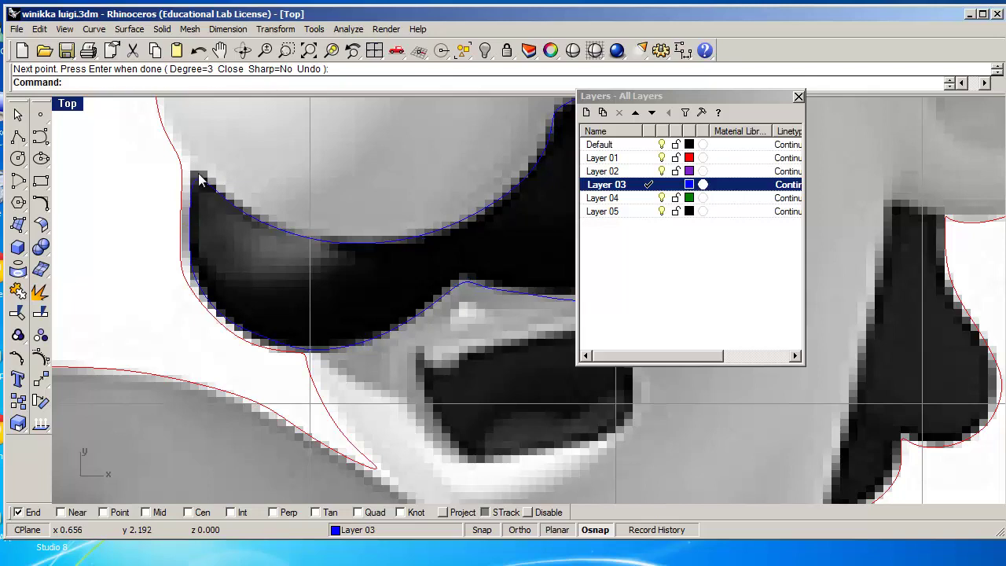
scroll(198, 190, up, 5)
scroll(199, 192, up, 2)
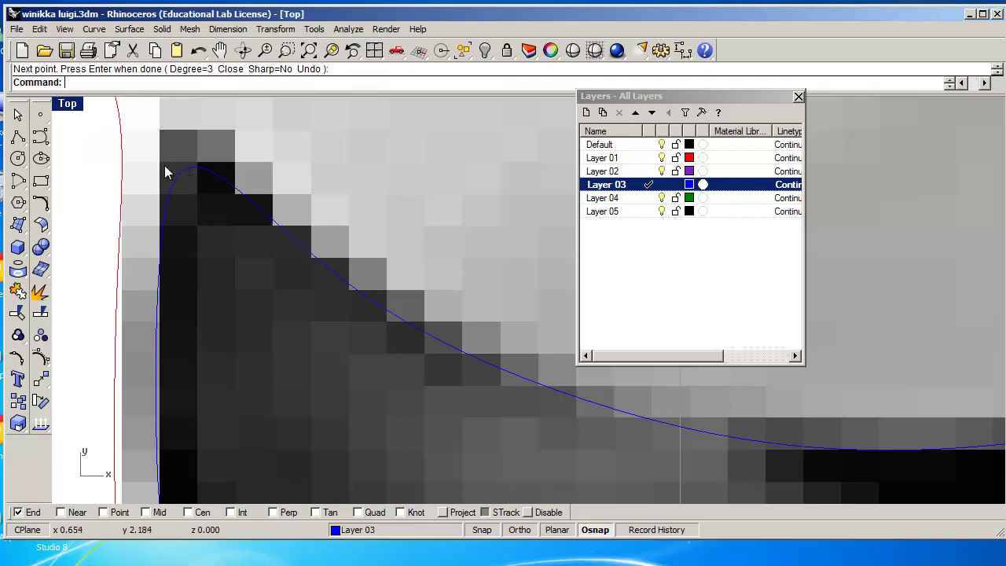
key(Return)
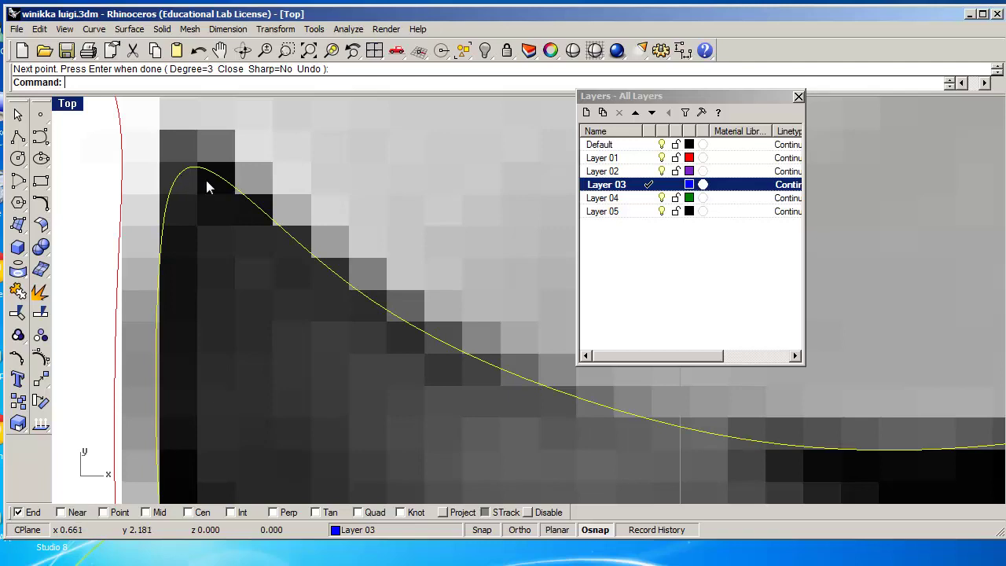
key(ctrl+z)
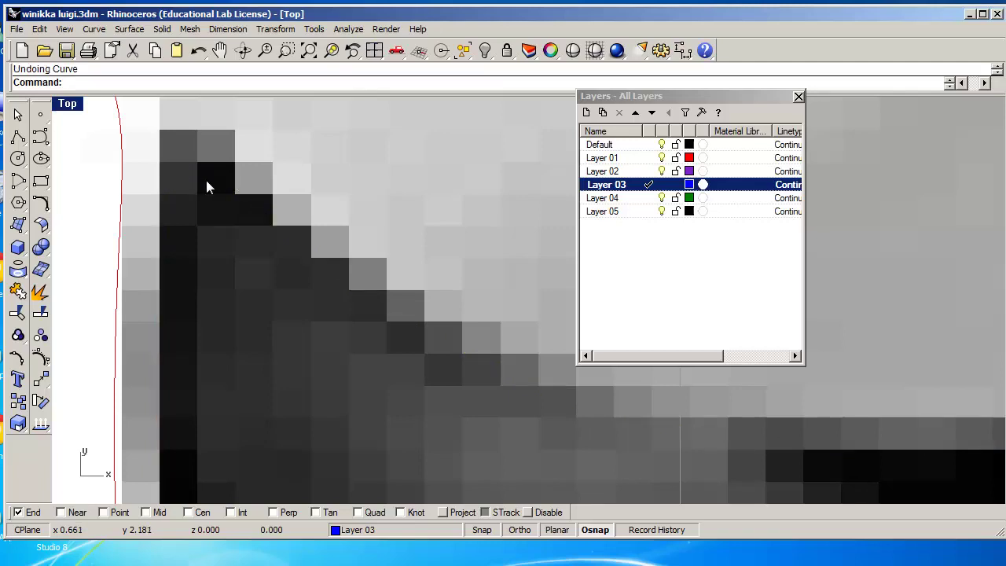
key(ctrl+y)
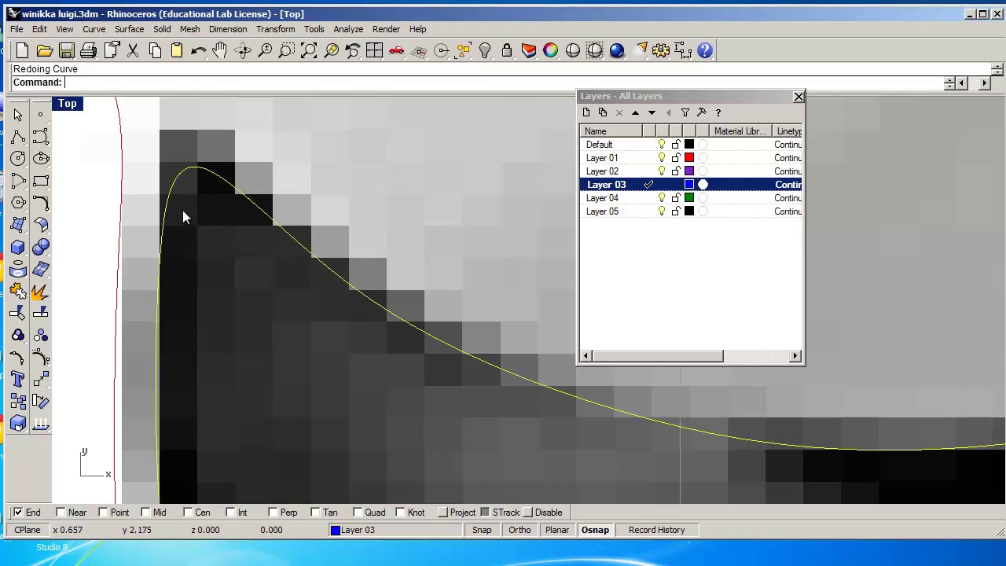
Step: Turn on the mustache curve's edit points and pull its top point onto the mustache corner
click(18, 359)
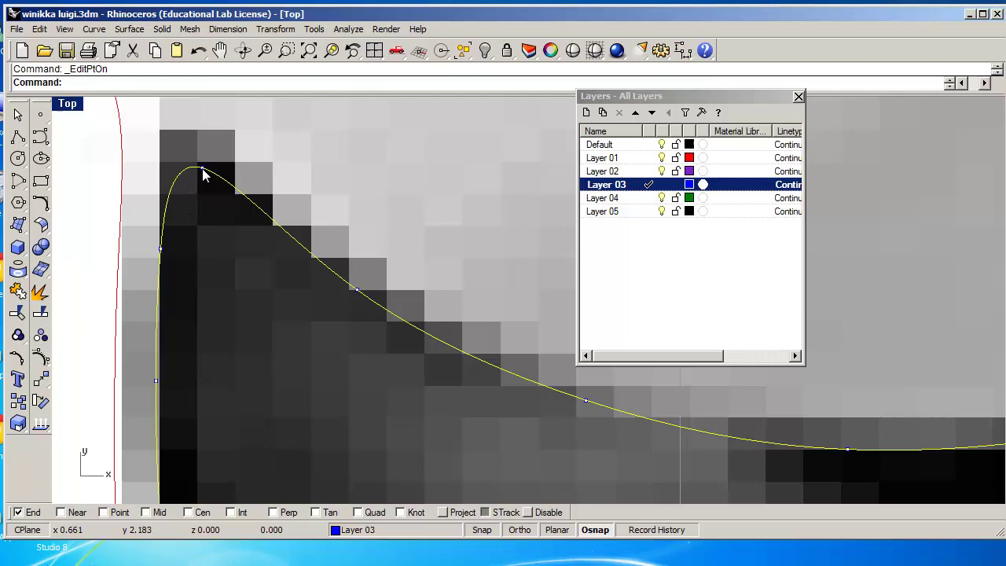
drag(202, 169, 181, 133)
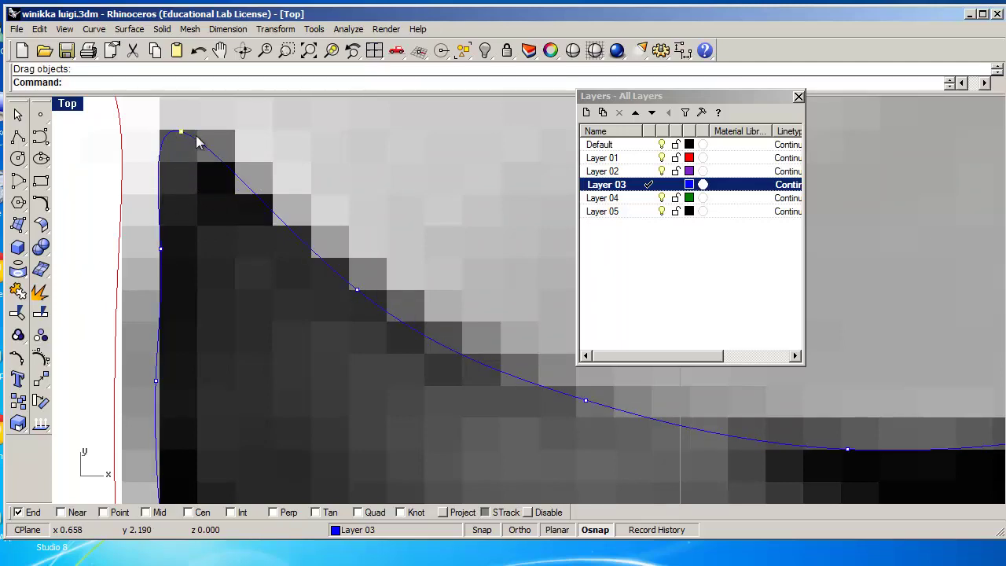
scroll(314, 251, down, 15)
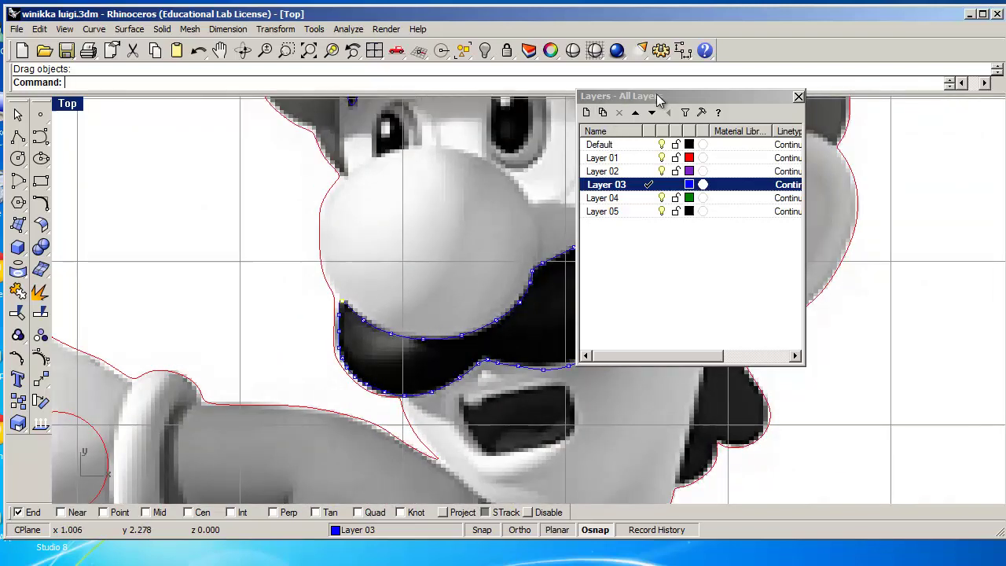
Step: Float the layer list as a separate window and turn the mustache's edit points off
double_click(660, 99)
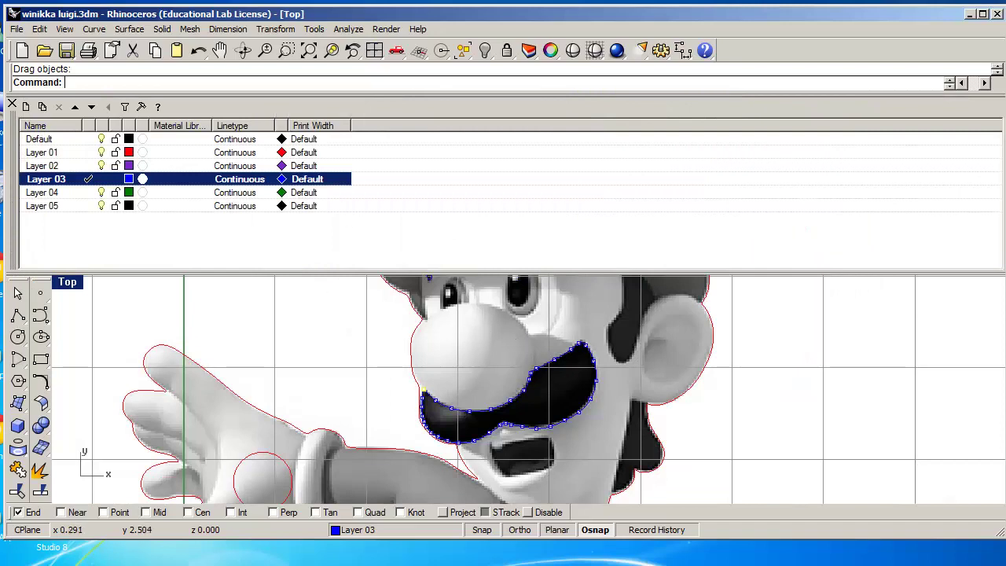
drag(153, 271, 820, 178)
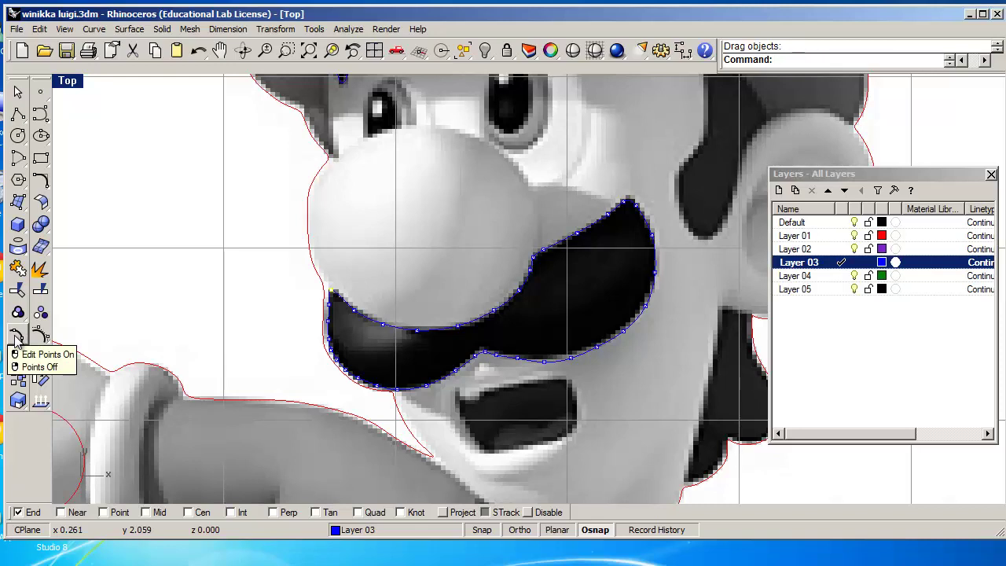
right_click(16, 337)
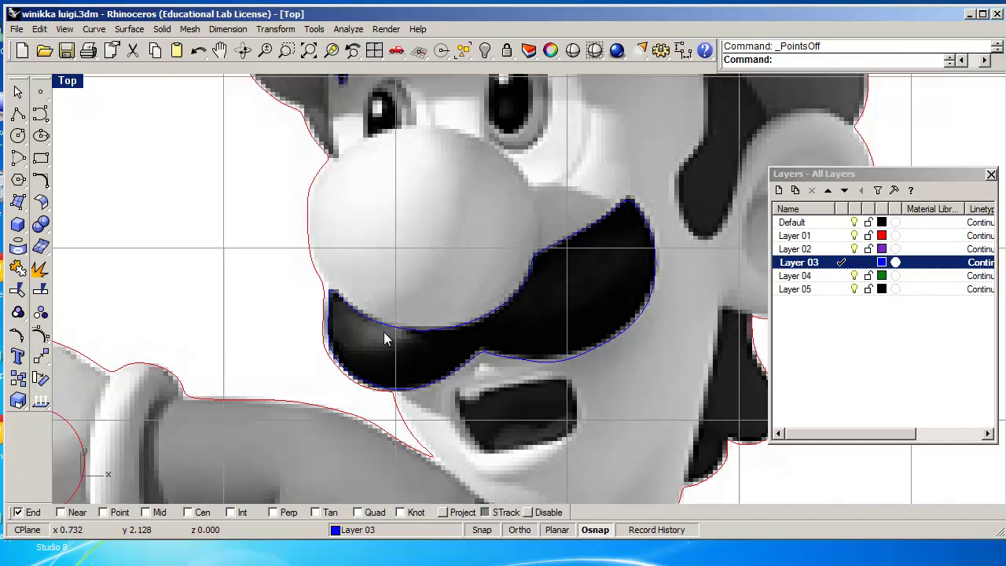
scroll(385, 338, down, 4)
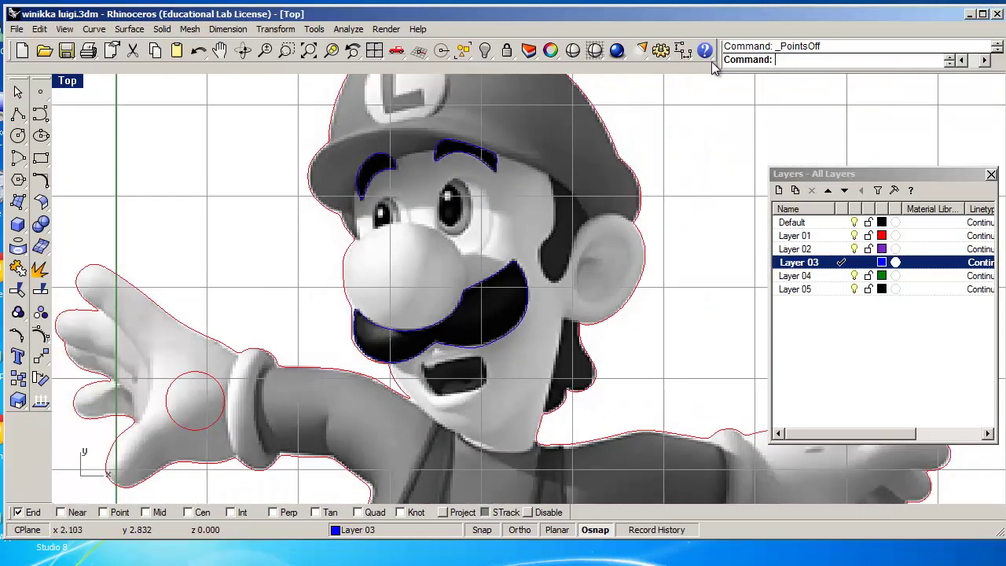
Step: Stretch the command area full width and hide the Luigi background bitmap
drag(721, 69, 396, 80)
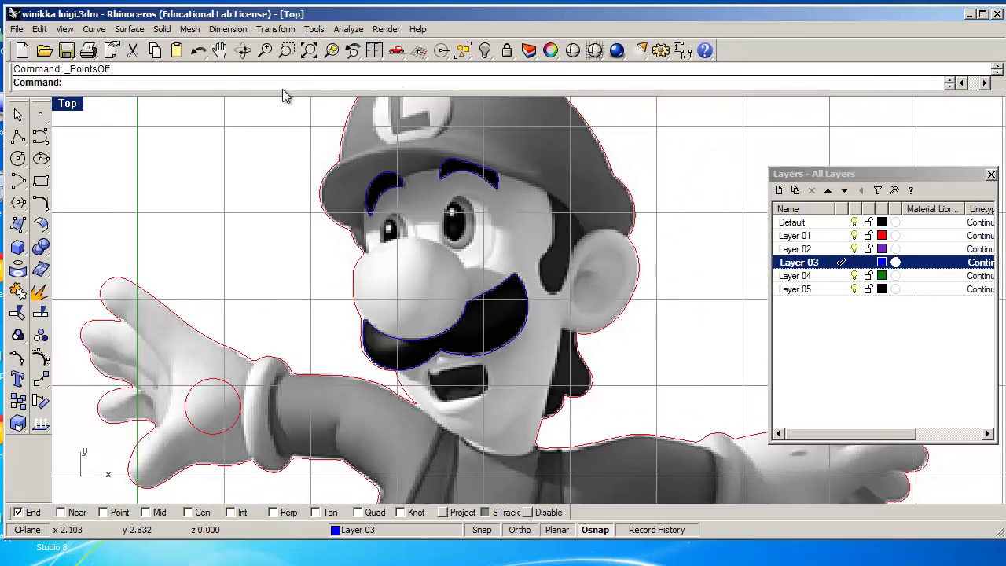
text(BackgroundBitmap)
key(Return)
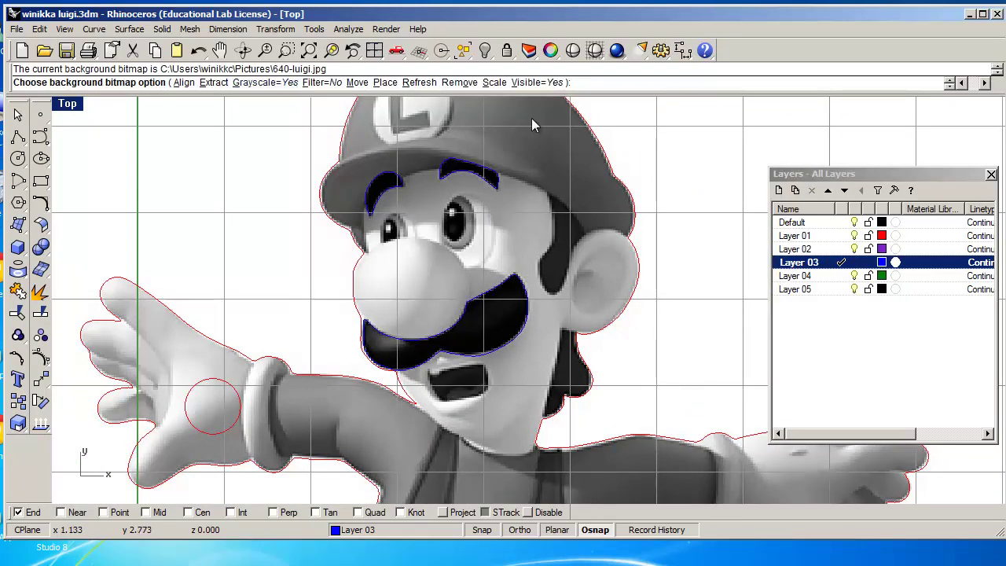
click(537, 83)
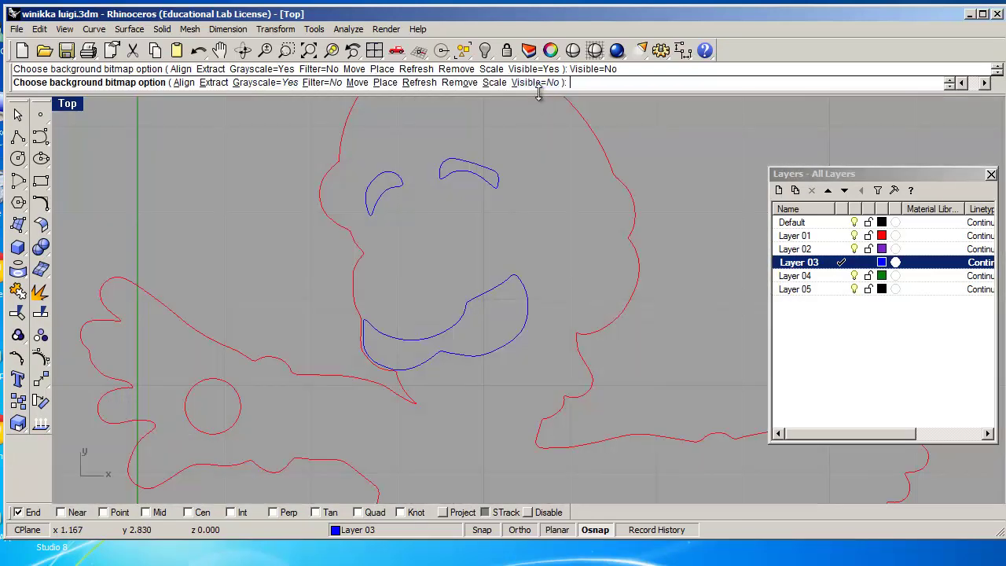
key(Return)
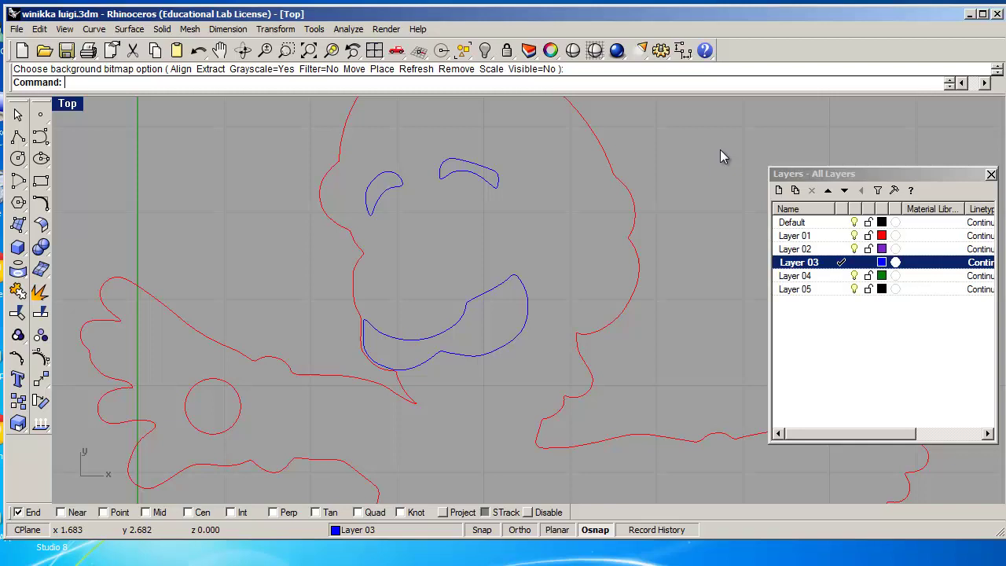
Step: Select the mustache outline and both eyebrow outlines
click(465, 173)
click(397, 186)
click(471, 302)
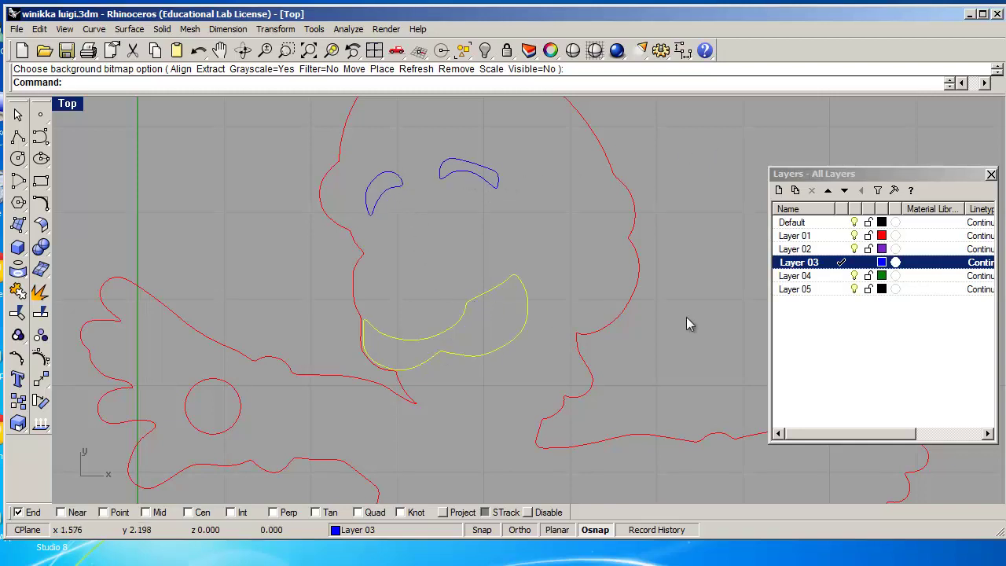
key(Escape)
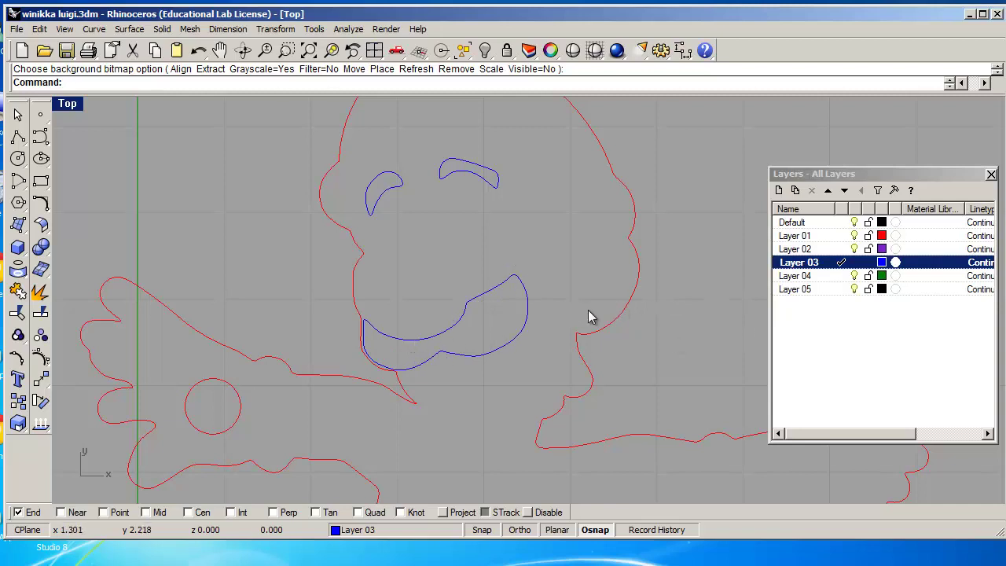
click(497, 290)
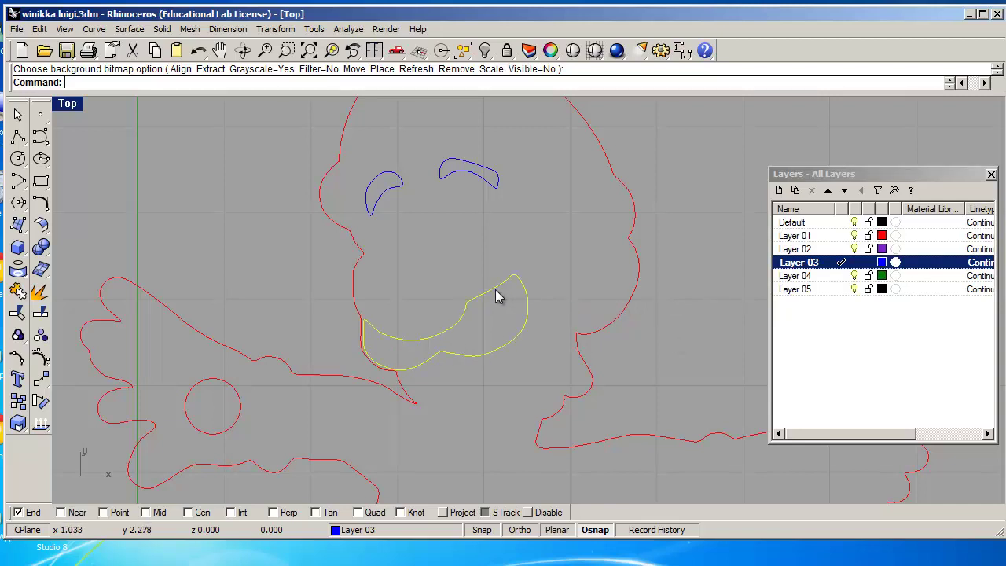
shift+click(392, 200)
shift+click(443, 182)
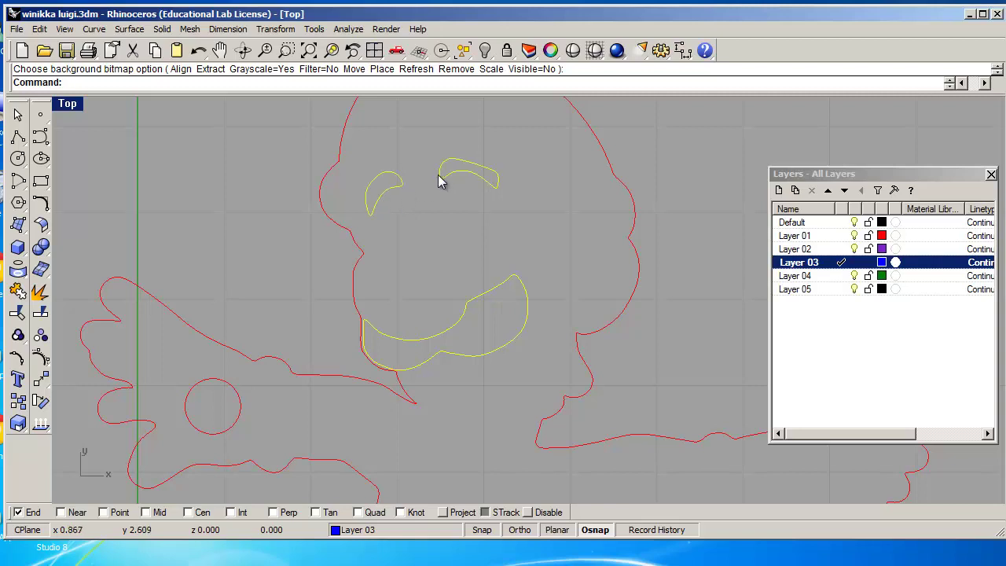
Step: Make Default the current layer and start Hatch on the selected outlines
click(841, 223)
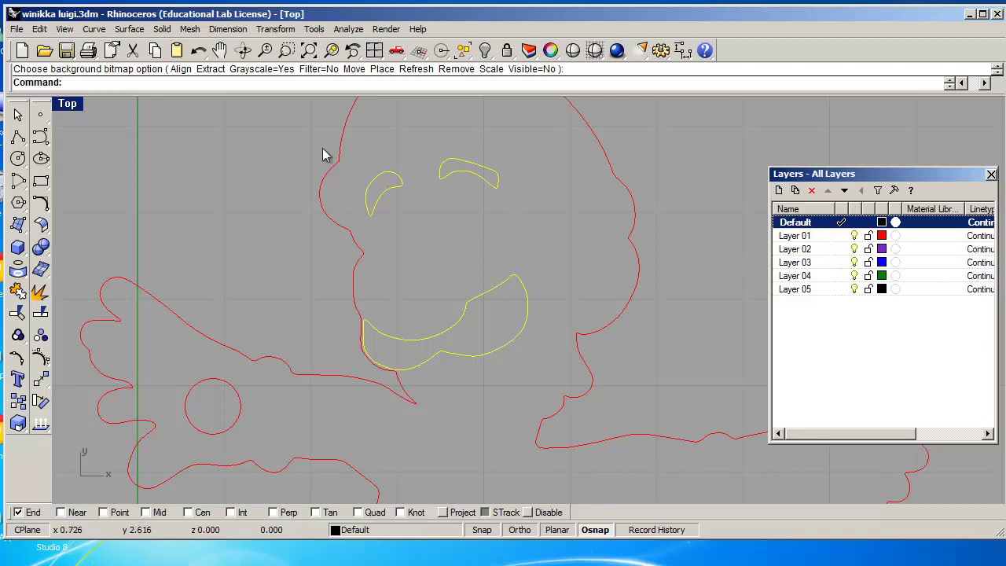
click(168, 83)
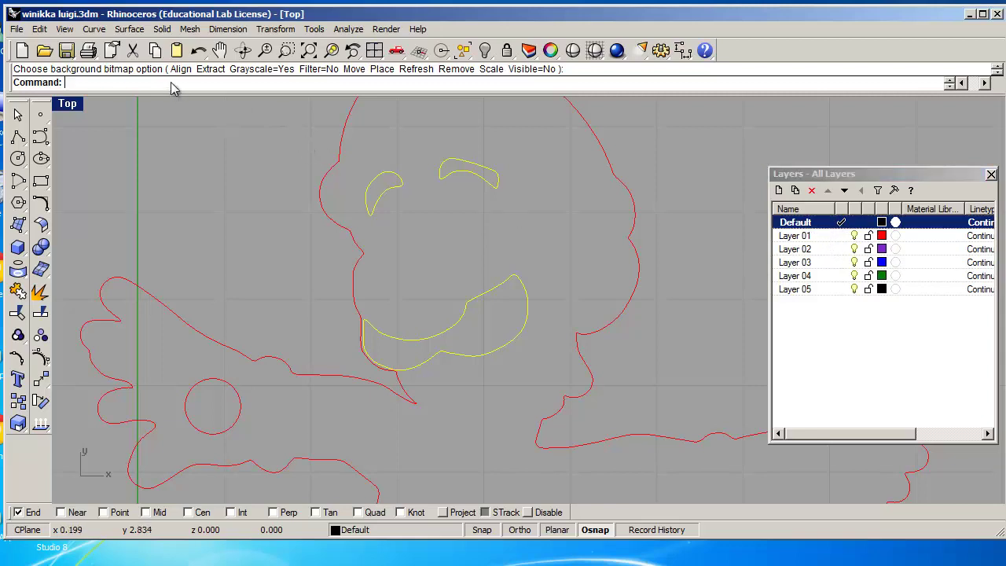
text(Hatch)
key(Return)
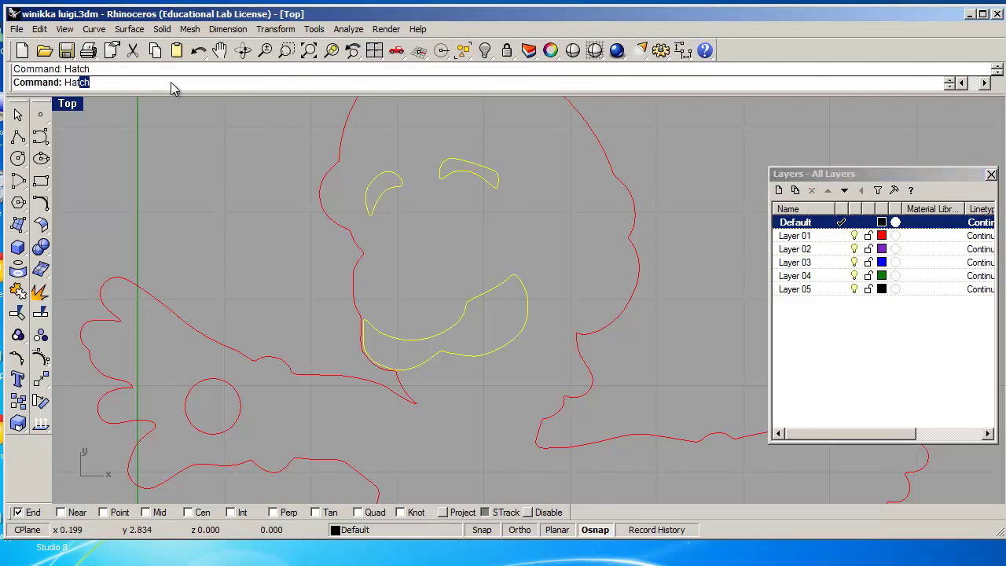
mouse_move(418, 336)
mouse_down()
mouse_move(636, 222)
mouse_move(664, 186)
mouse_move(651, 140)
mouse_up()
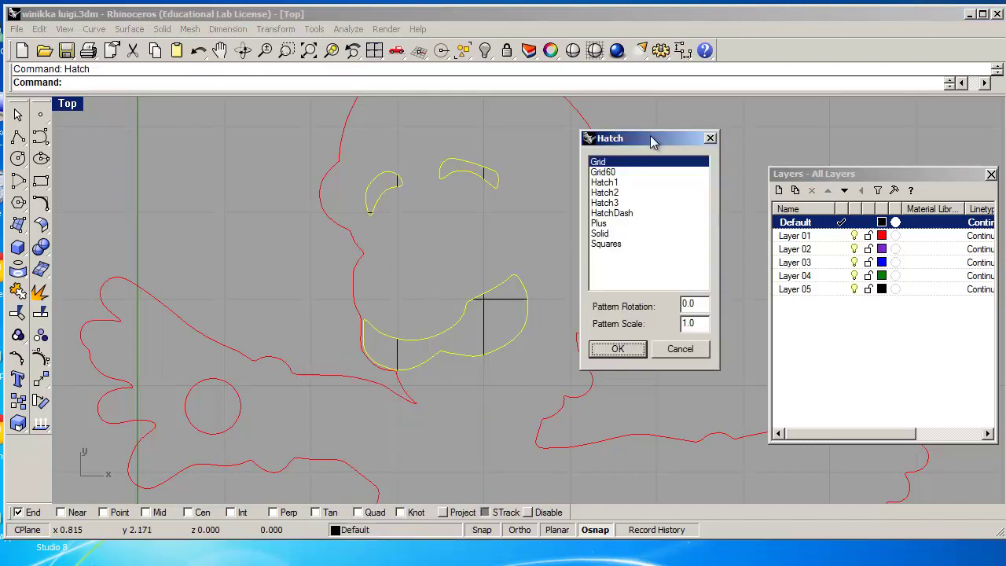
Step: Preview the Grid60, Hatch1 and Hatch2 patterns and set the pattern scale to 0.1
click(612, 172)
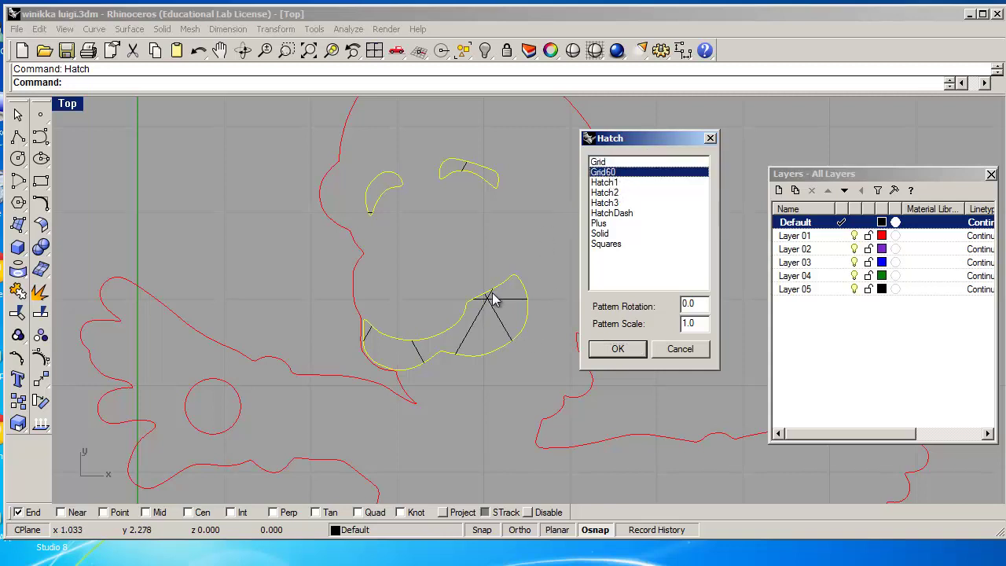
click(614, 183)
click(617, 194)
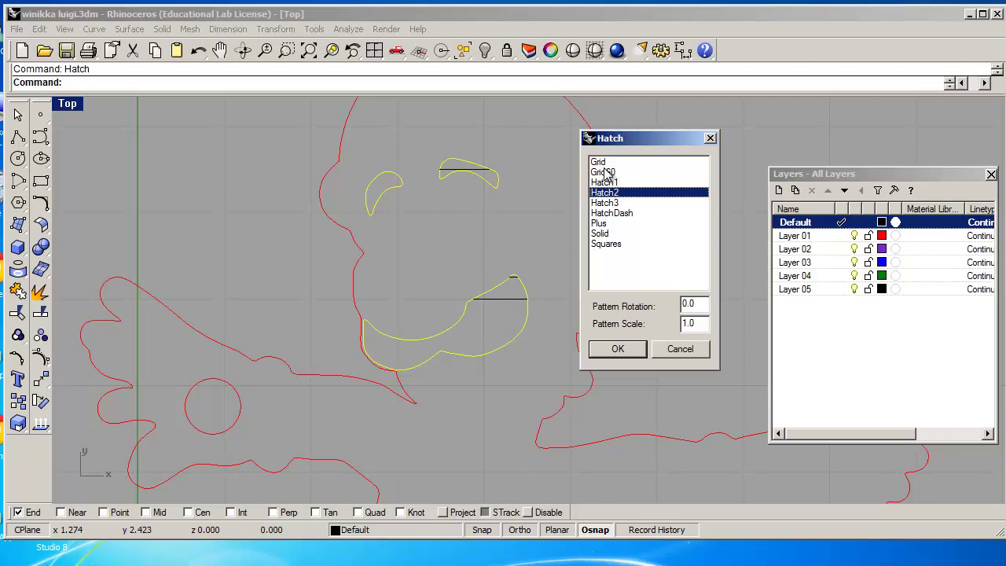
click(601, 163)
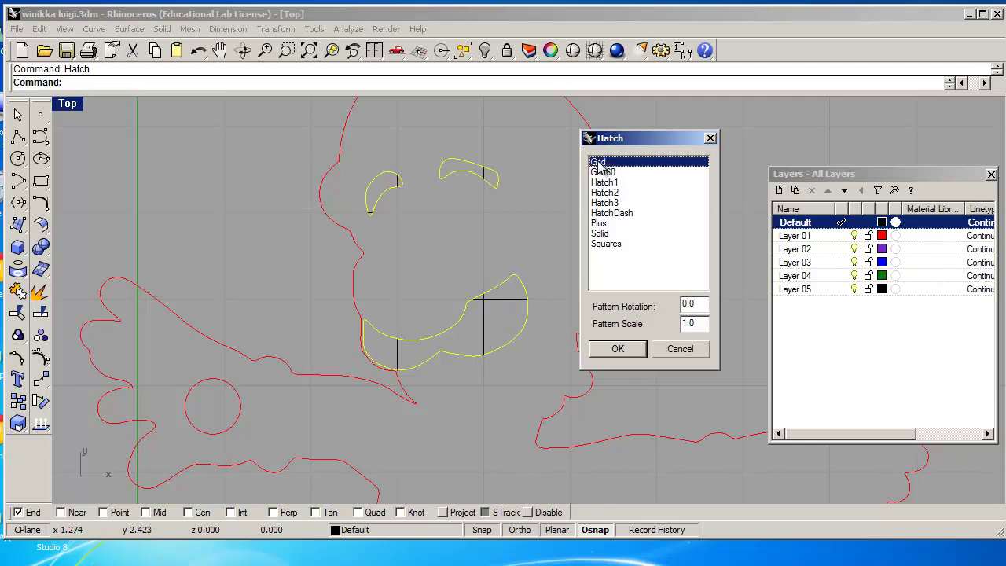
double_click(696, 323)
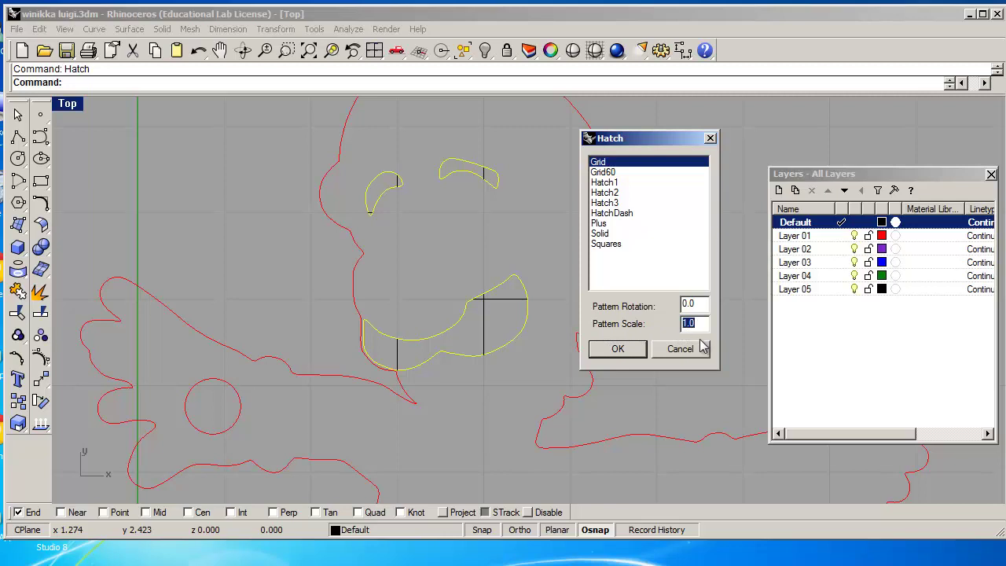
text(.2)
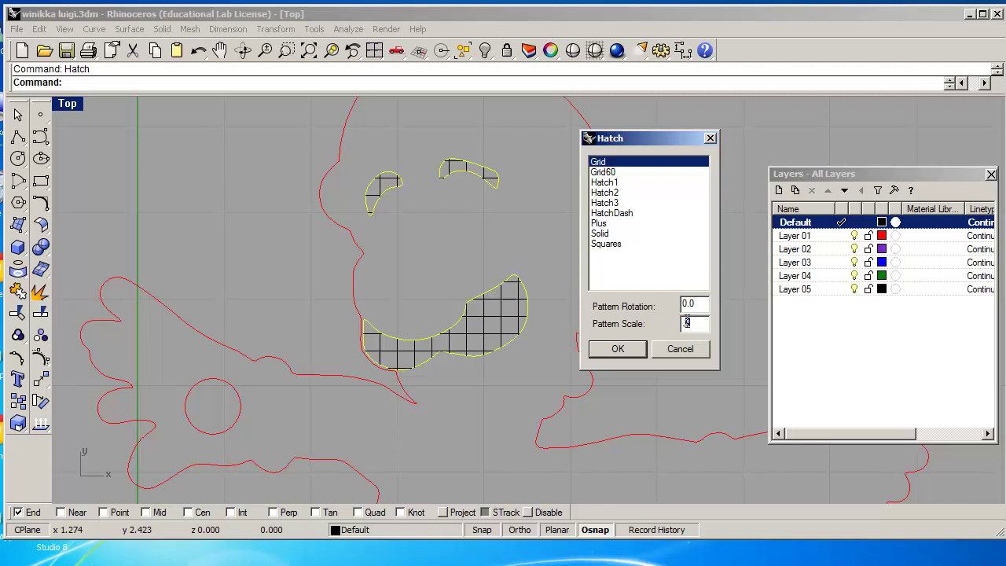
text(.1)
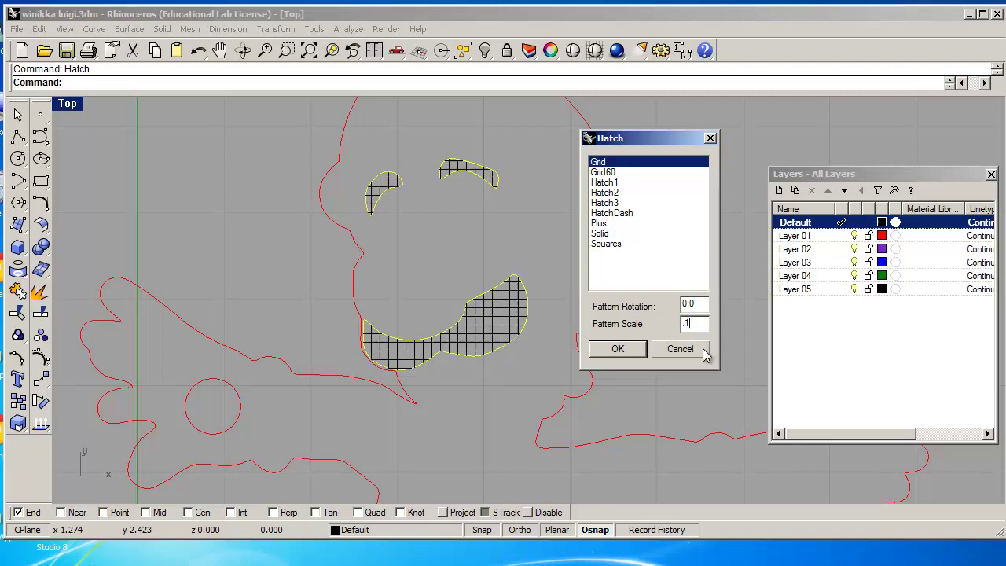
Step: Compare the hatch patterns at 0.1 scale, then apply the Solid fill
click(603, 173)
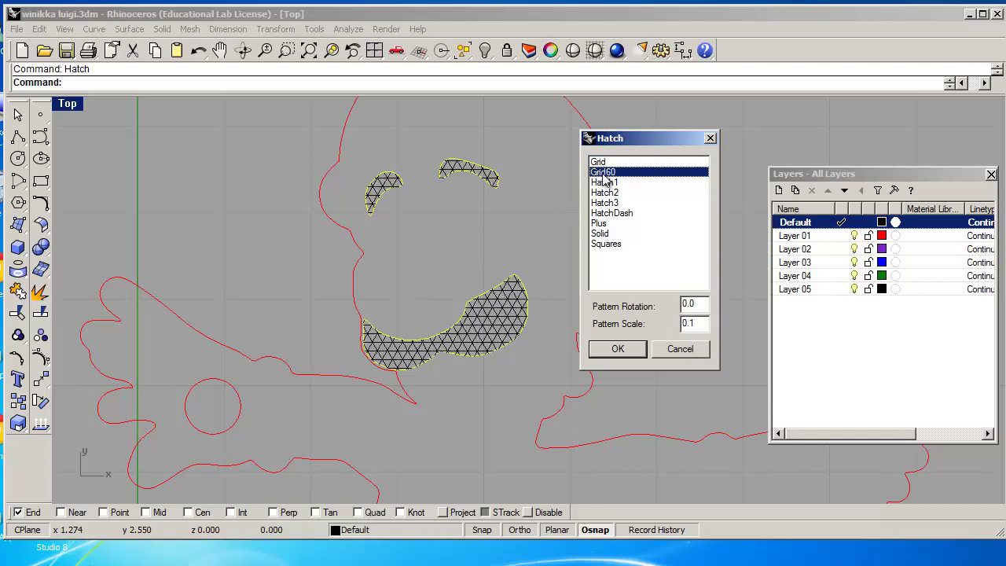
click(609, 182)
click(611, 192)
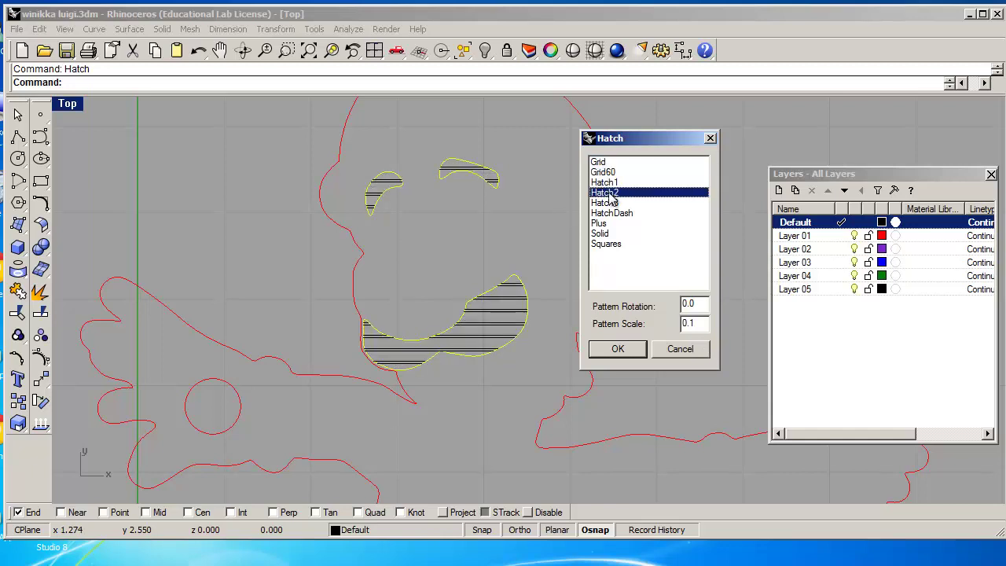
click(609, 203)
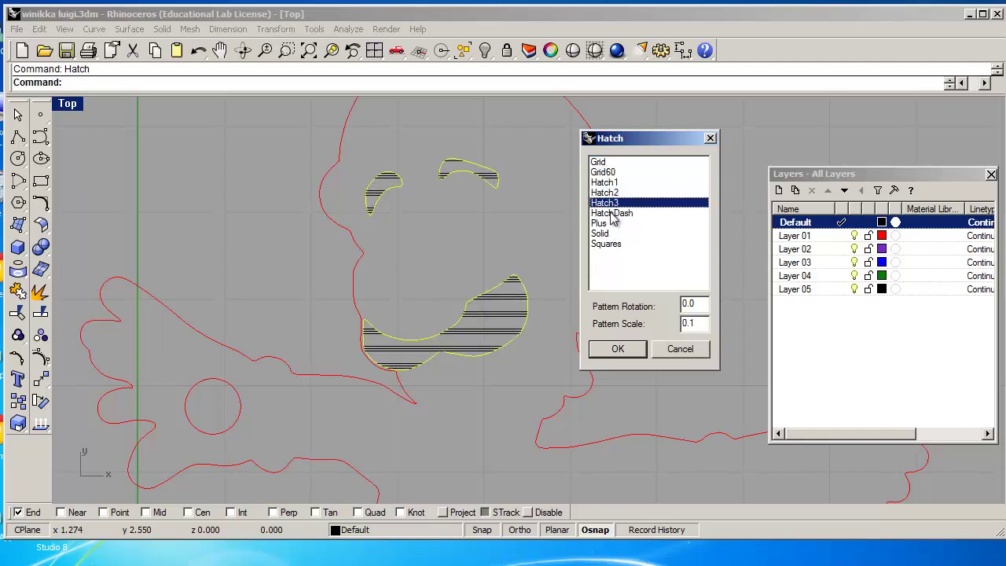
click(610, 213)
click(607, 223)
click(608, 234)
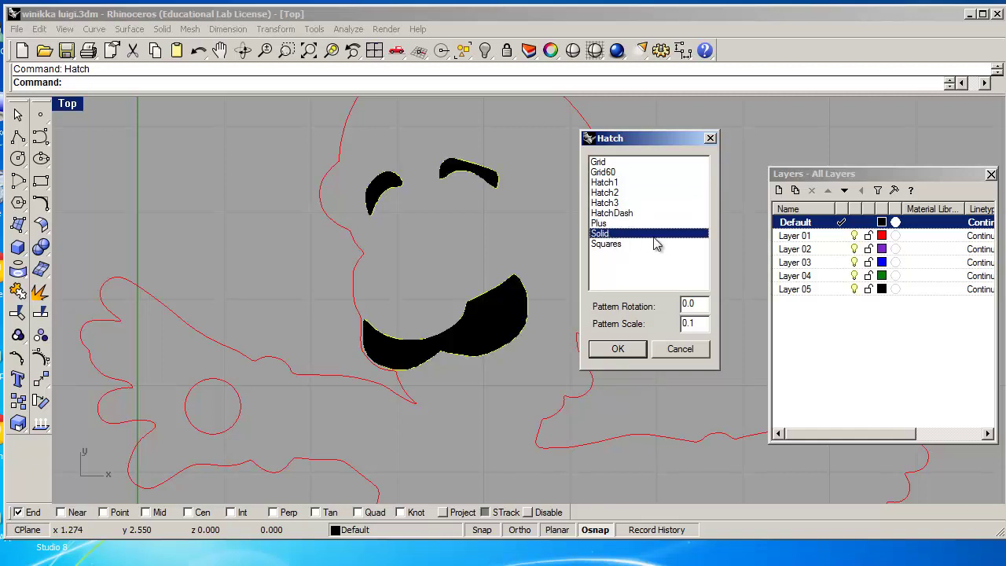
click(635, 354)
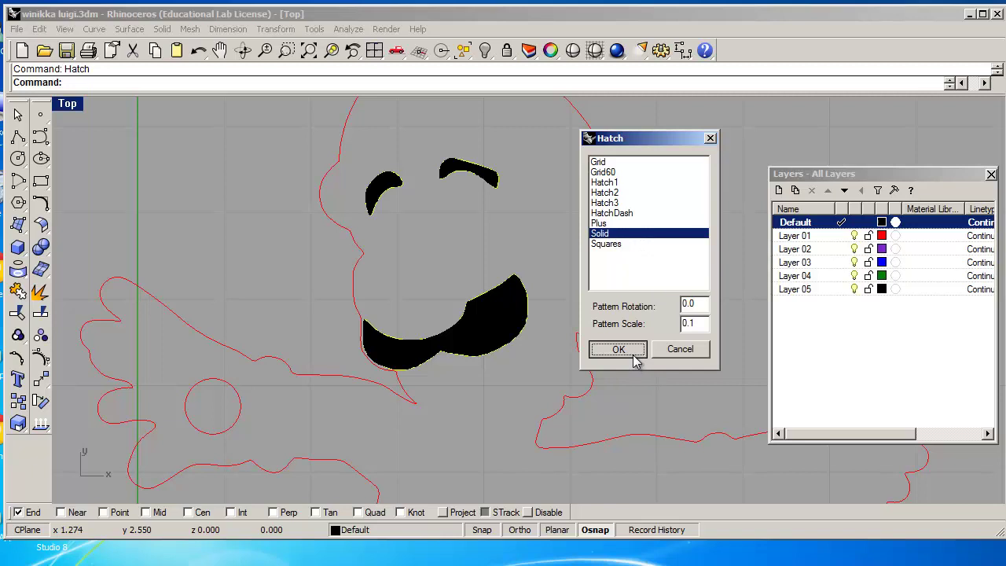
Step: Make Layer 03 current and toggle Default's visibility to check the black eyebrow and mustache hatches
scroll(630, 358, down, 1)
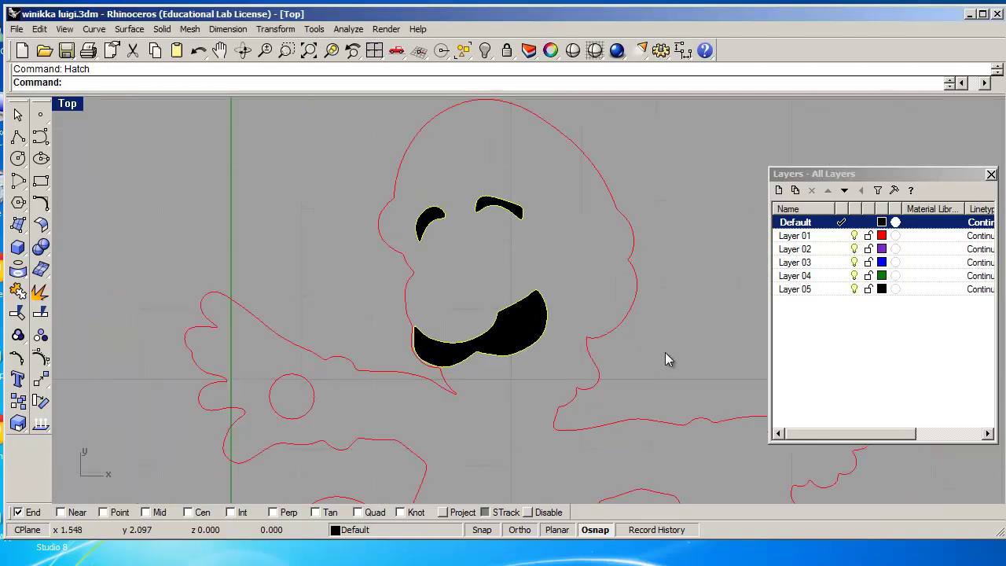
scroll(540, 305, up, 3)
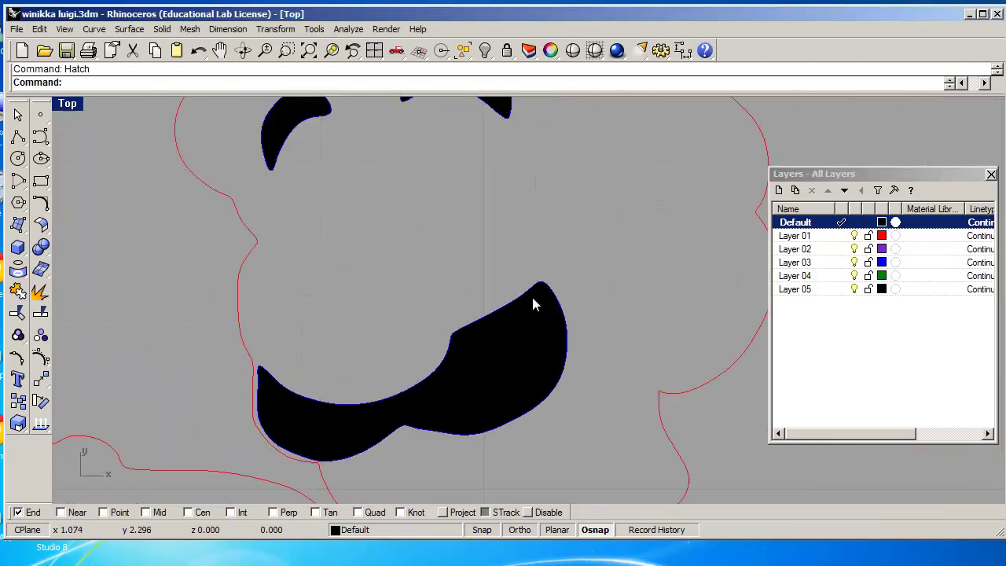
scroll(616, 360, down, 3)
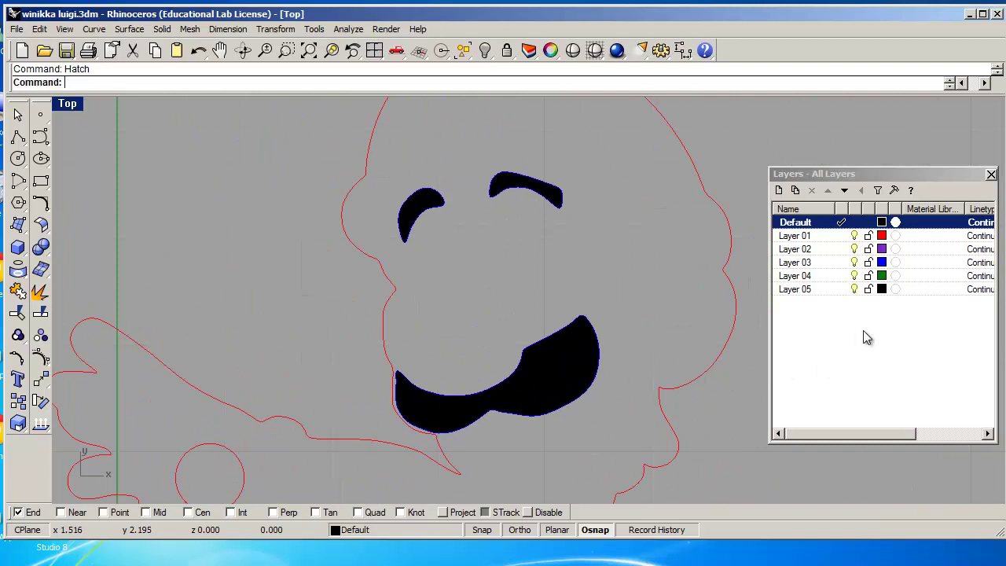
click(843, 263)
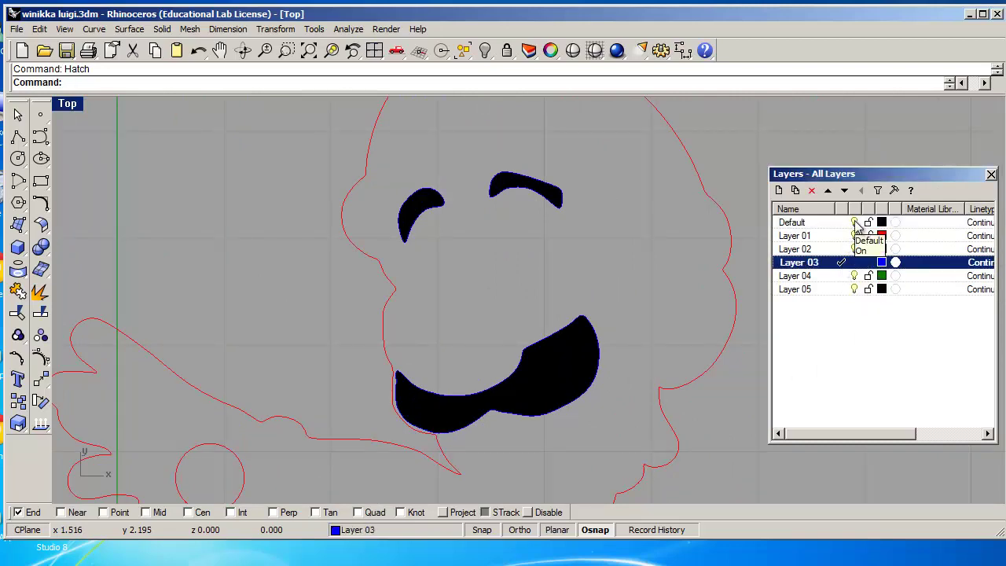
click(854, 223)
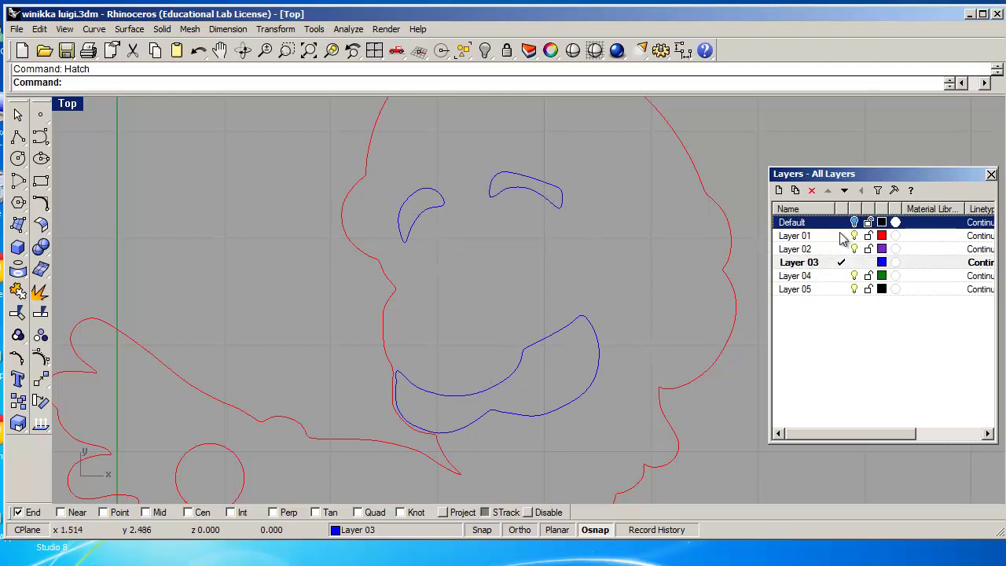
click(854, 223)
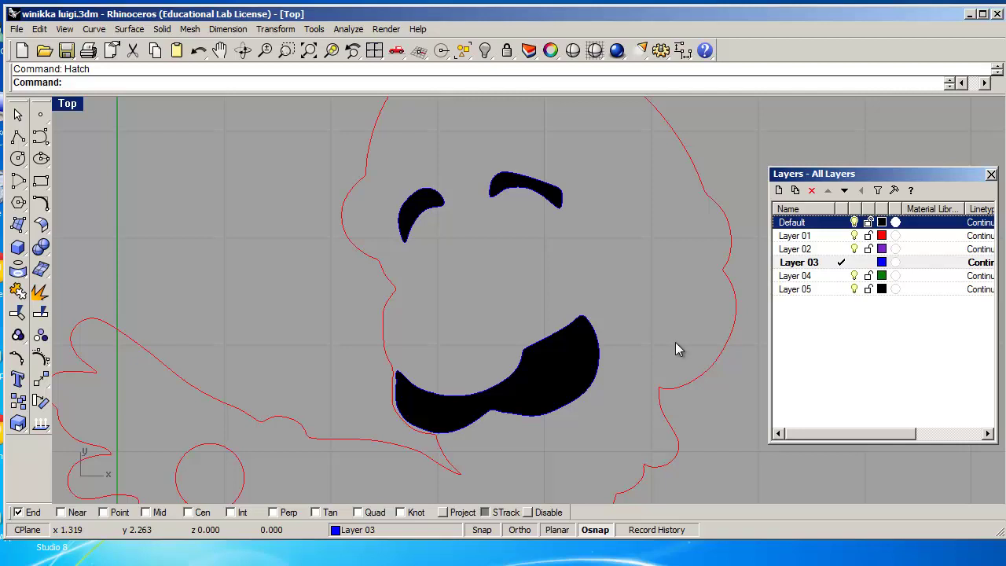
scroll(743, 353, down, 5)
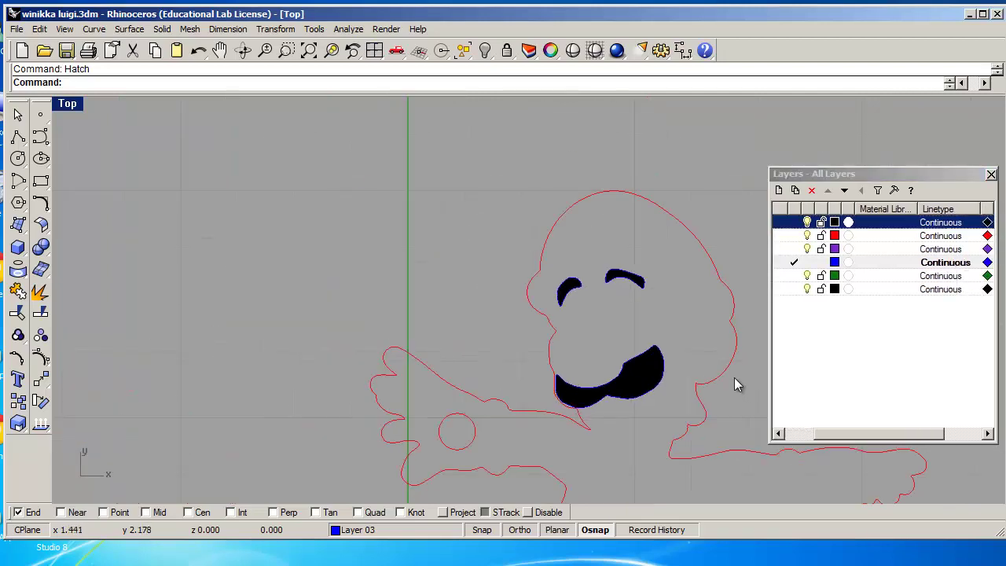
scroll(388, 320, down, 5)
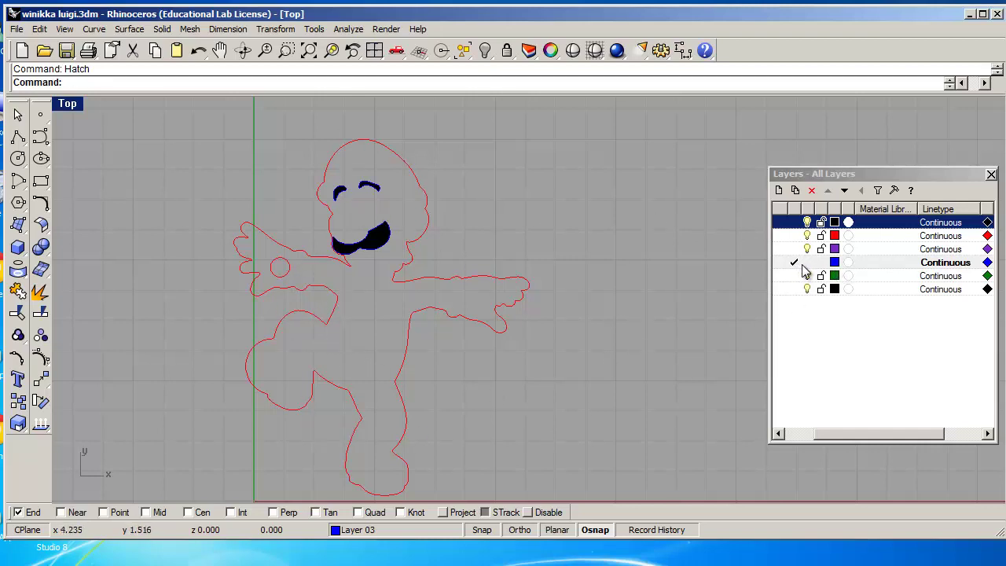
Step: Draw a curve from the existing curve's end along the bottom of the emblem circle
drag(852, 428, 751, 428)
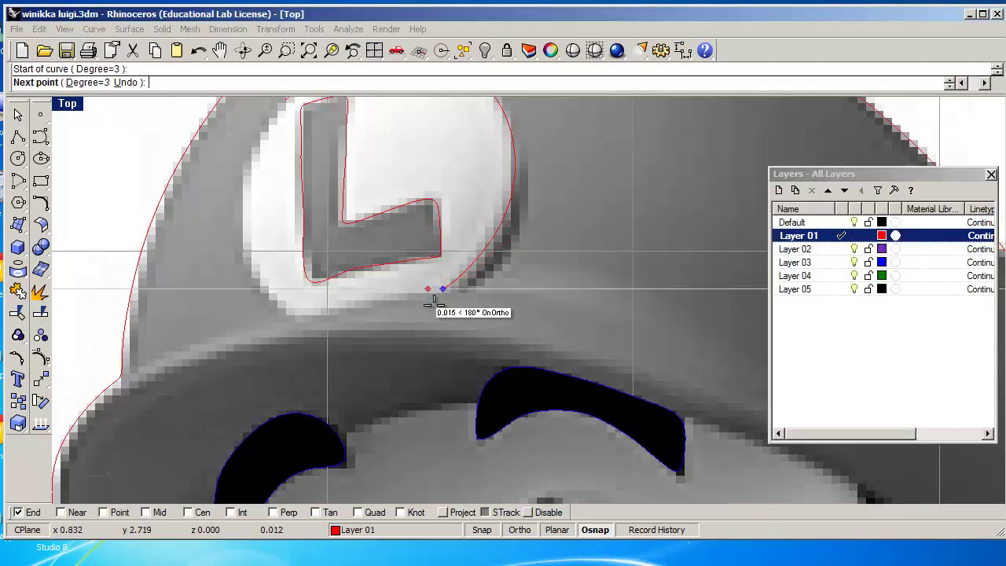
click(443, 289)
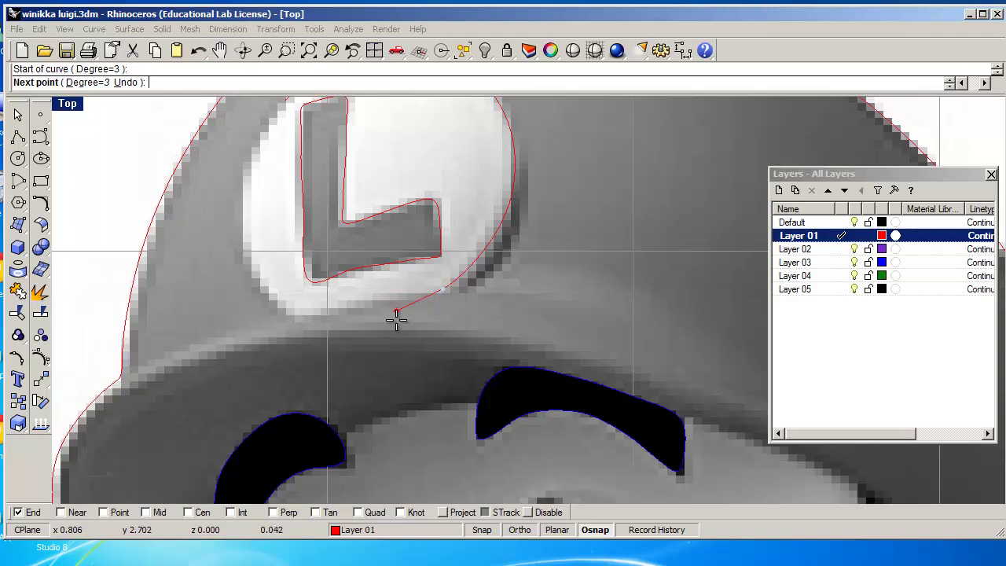
click(391, 290)
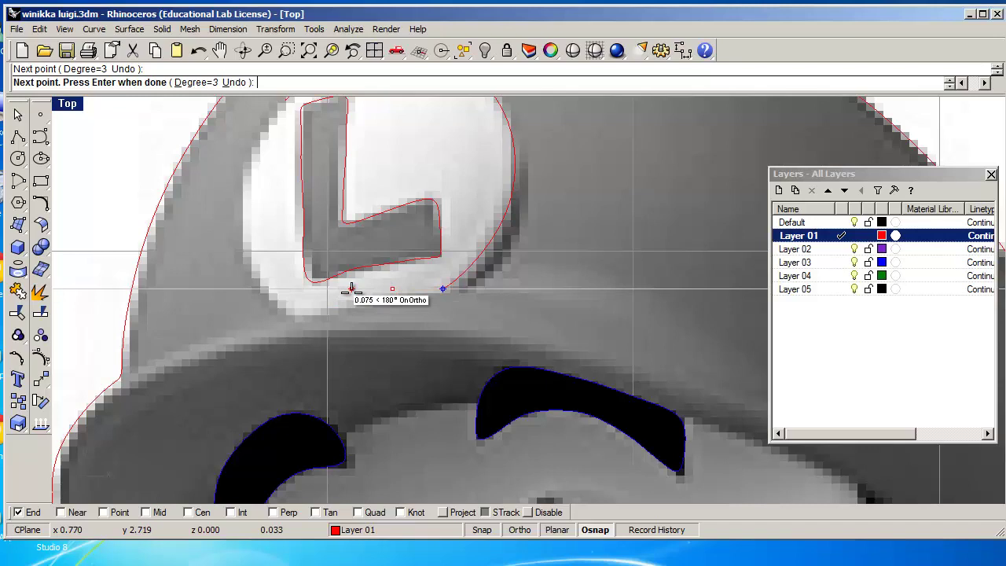
scroll(326, 314, up, 6)
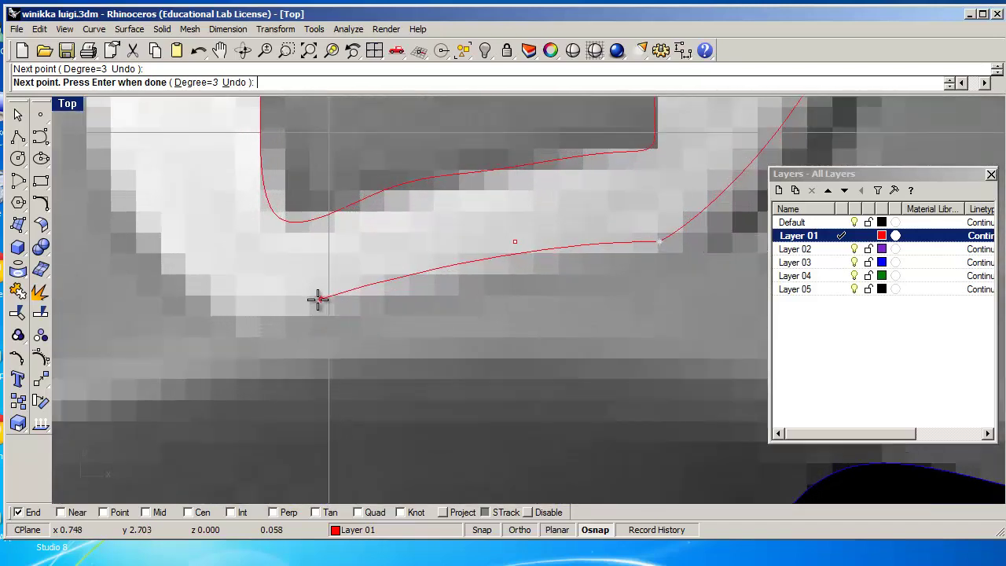
click(258, 315)
click(220, 313)
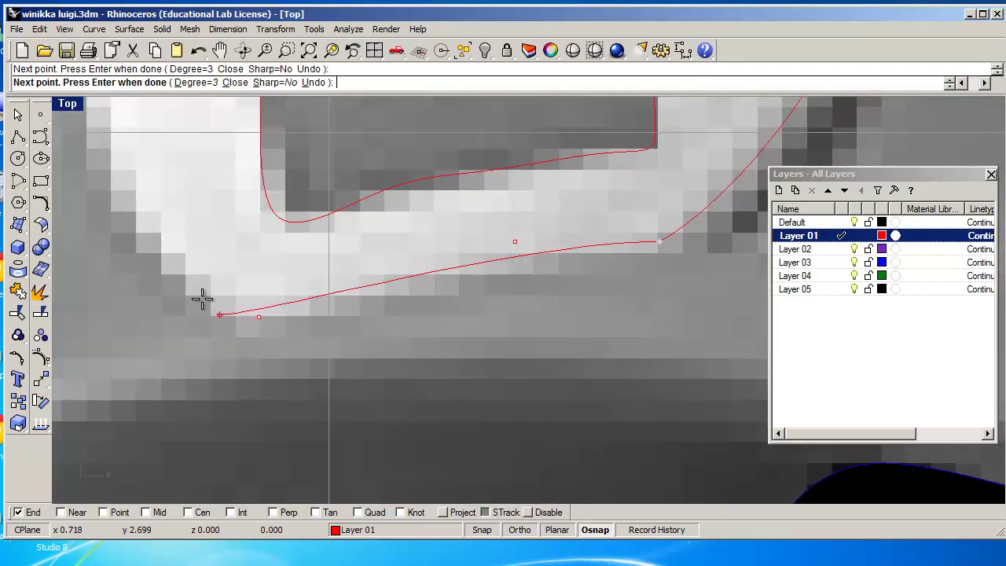
key(Return)
scroll(172, 275, down, 5)
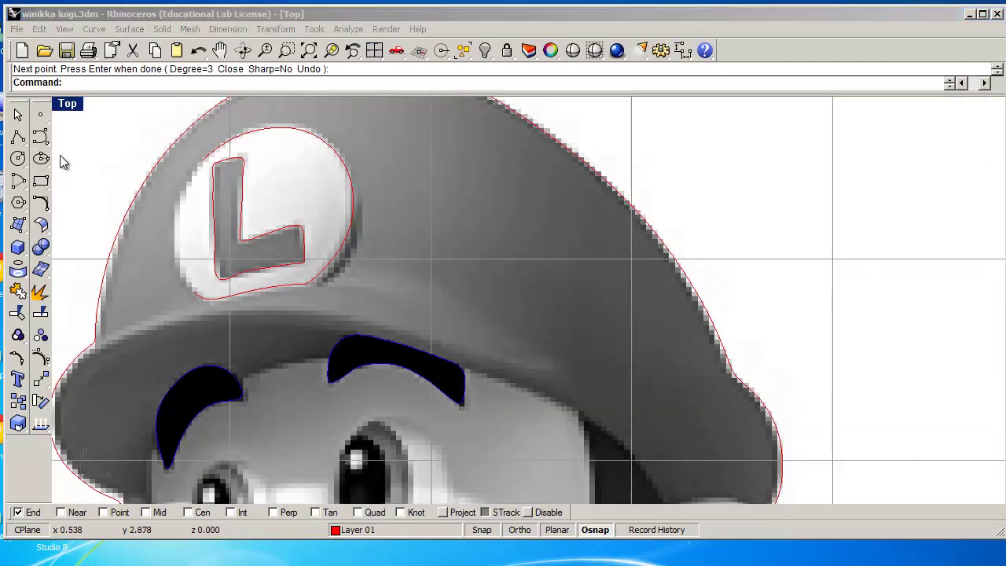
Step: Draw a second curve up the emblem circle's left edge, snapping to the existing curve end
click(41, 135)
click(180, 274)
click(177, 256)
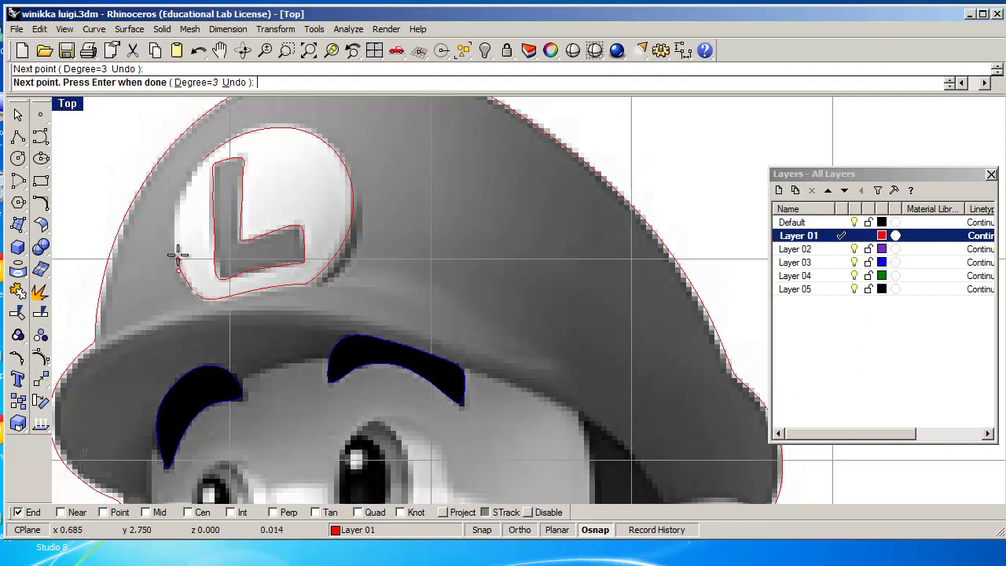
click(173, 238)
click(176, 200)
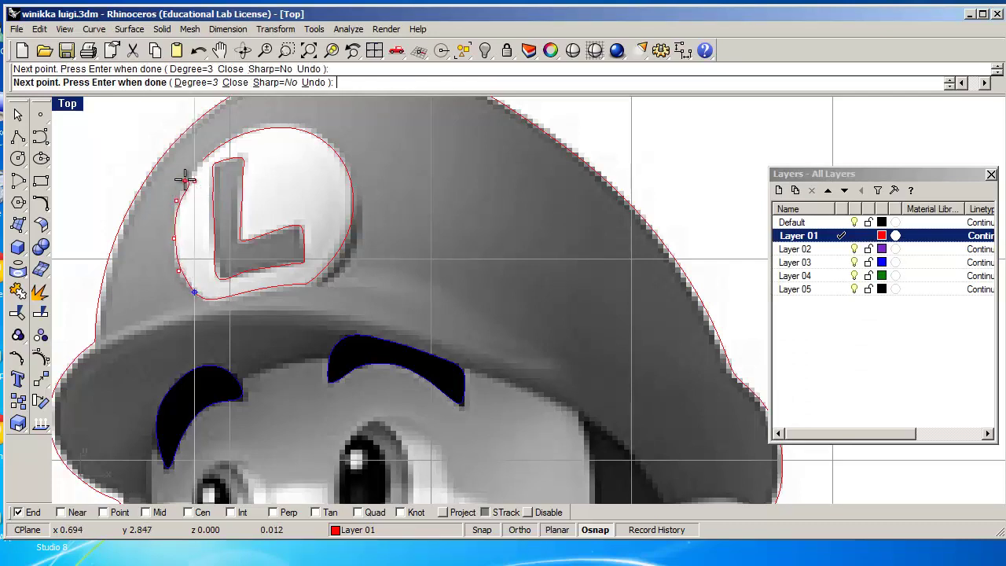
click(194, 180)
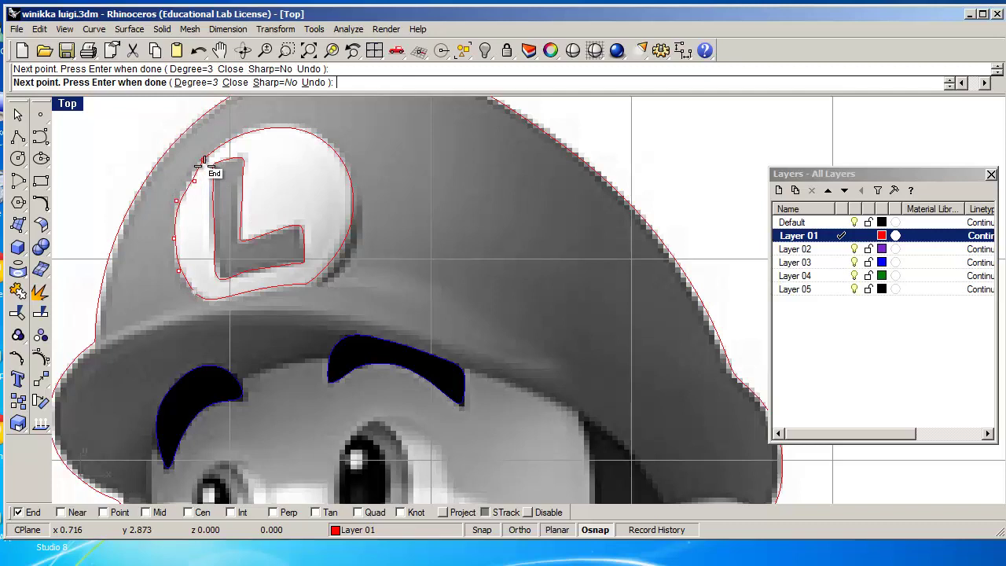
click(203, 162)
key(Return)
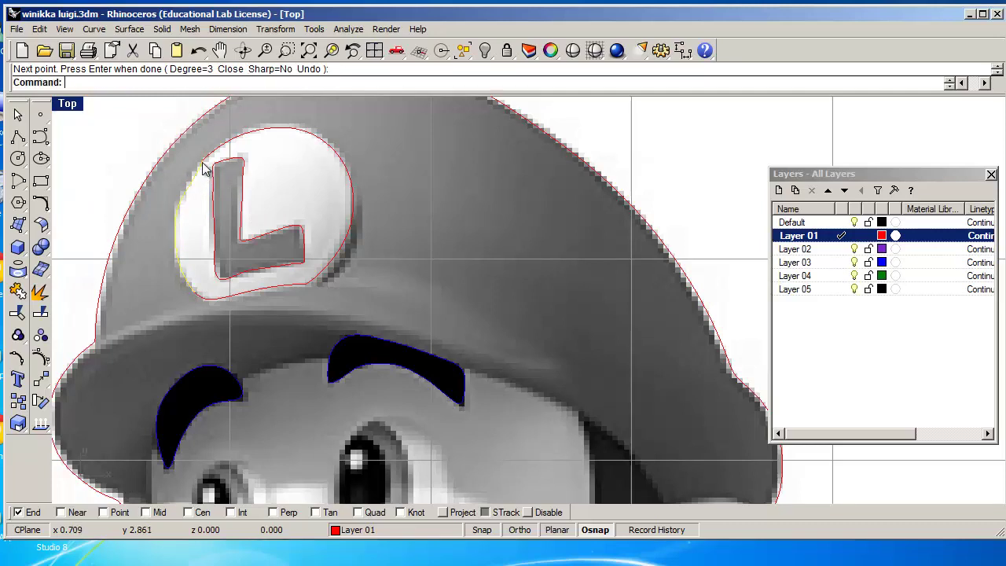
click(213, 157)
Step: Move a control point on the emblem's left arc so it follows the circle edge
click(199, 179)
click(17, 359)
scroll(206, 179, up, 3)
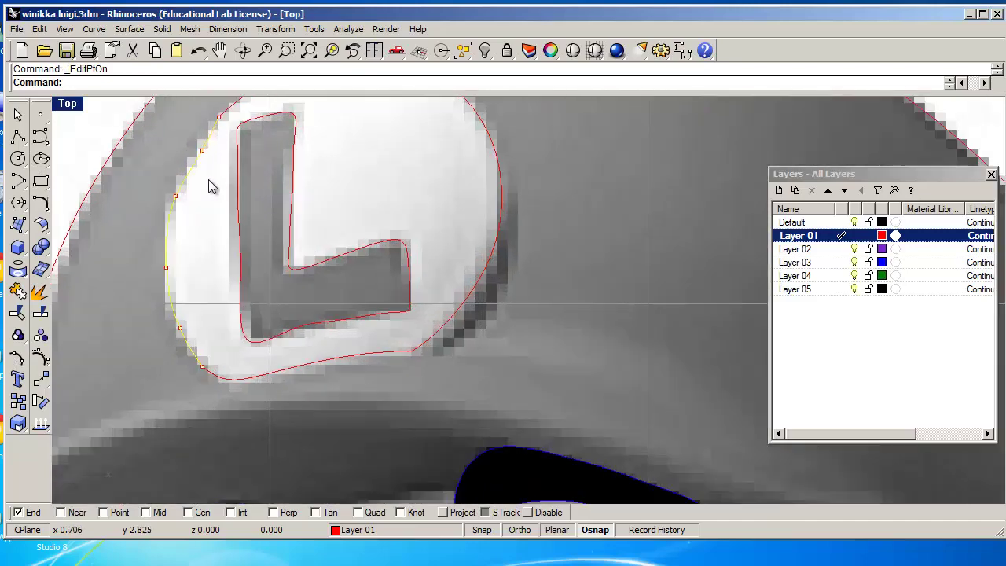
drag(200, 144, 198, 143)
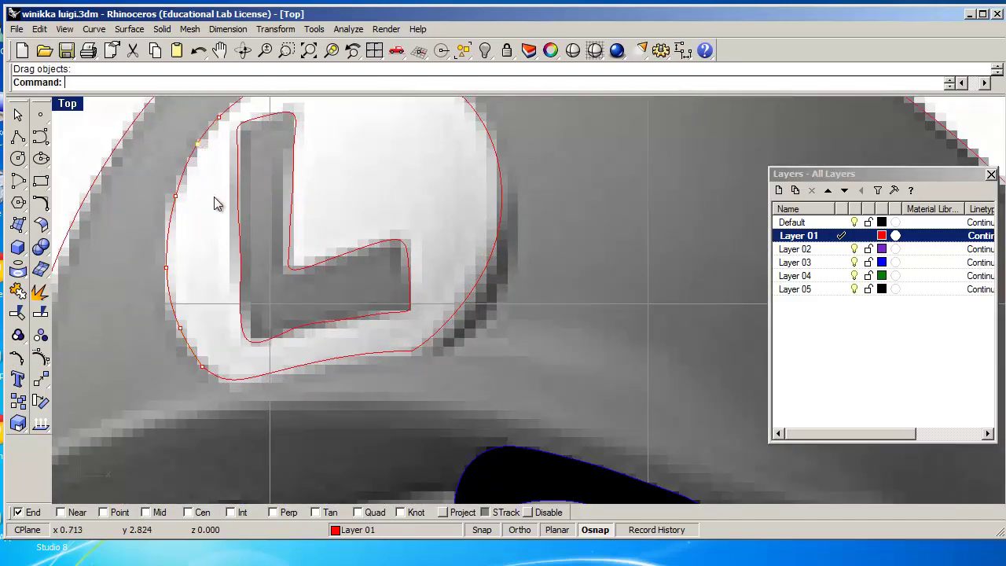
right_click(17, 359)
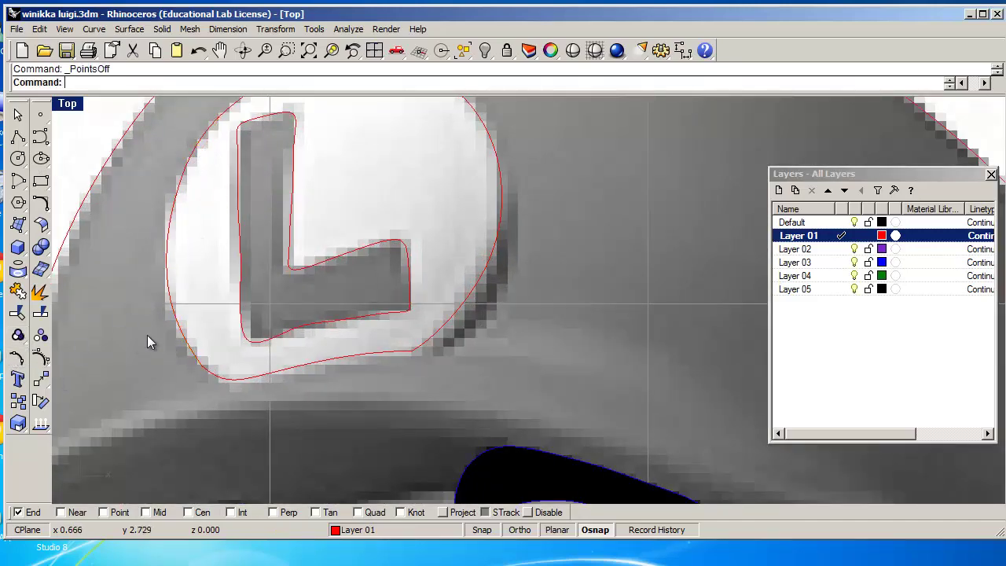
scroll(146, 337, down, 5)
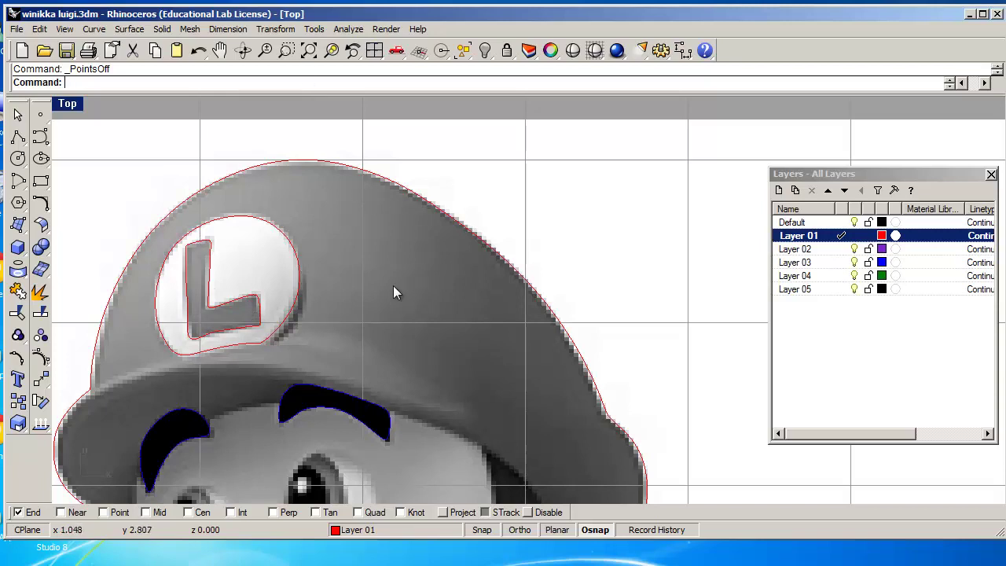
Step: Run BackgroundBitmap and set Visible to No to hide the Luigi picture
scroll(378, 314, down, 3)
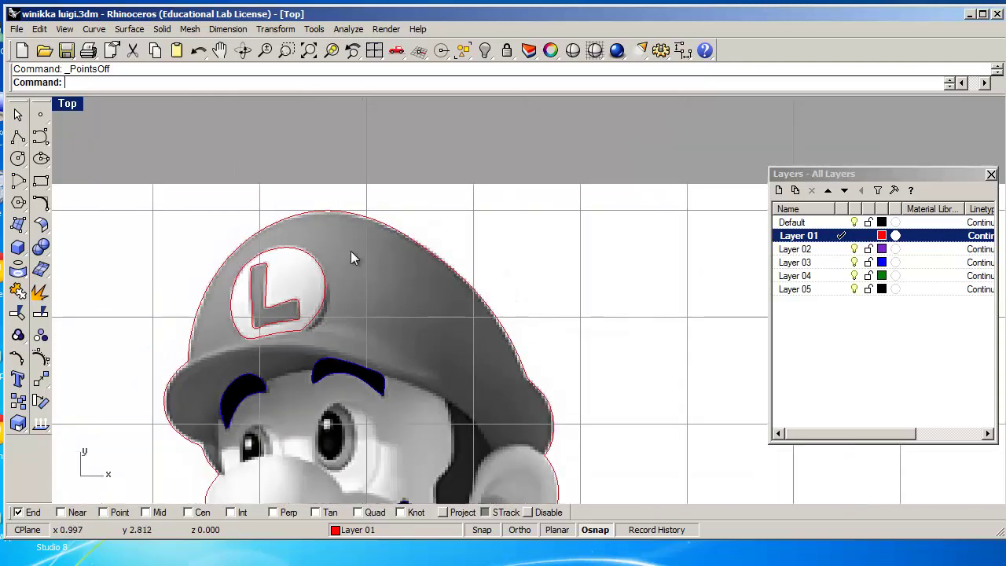
text(bac)
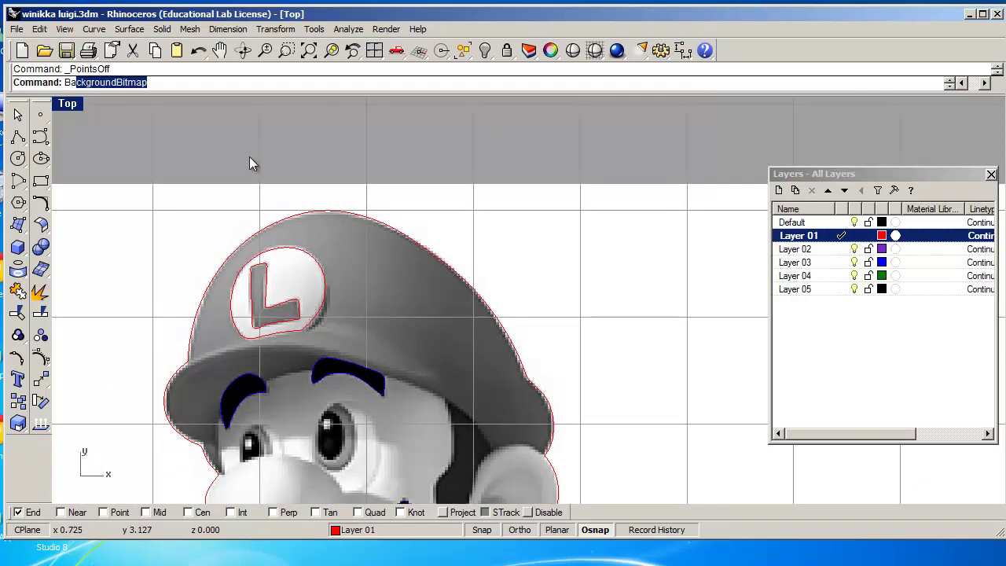
key(Return)
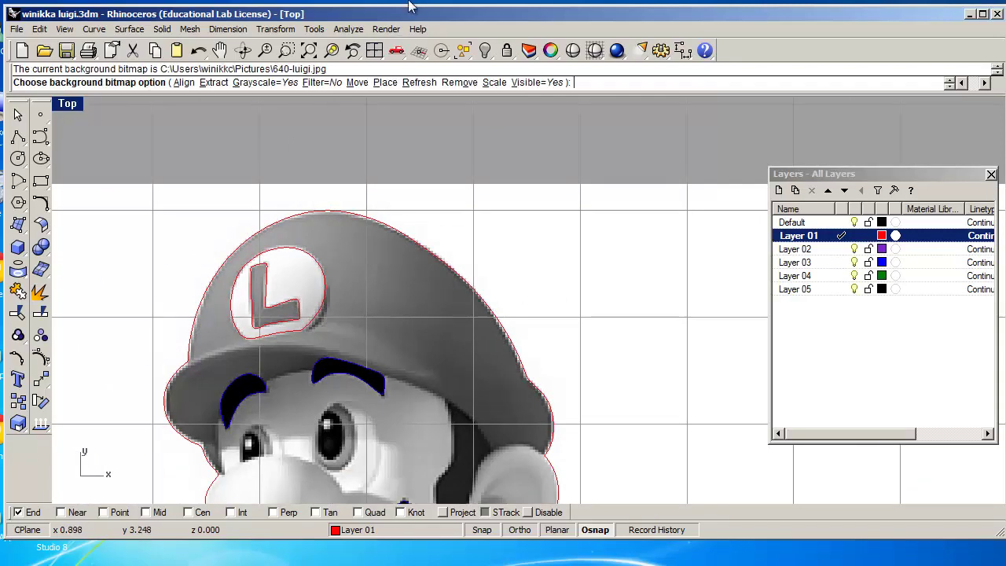
click(530, 83)
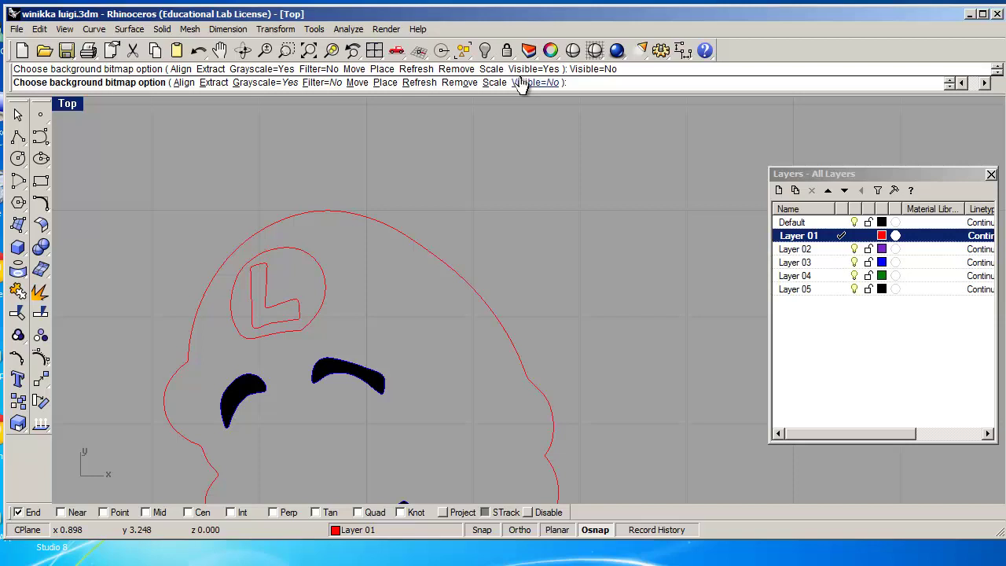
key(Return)
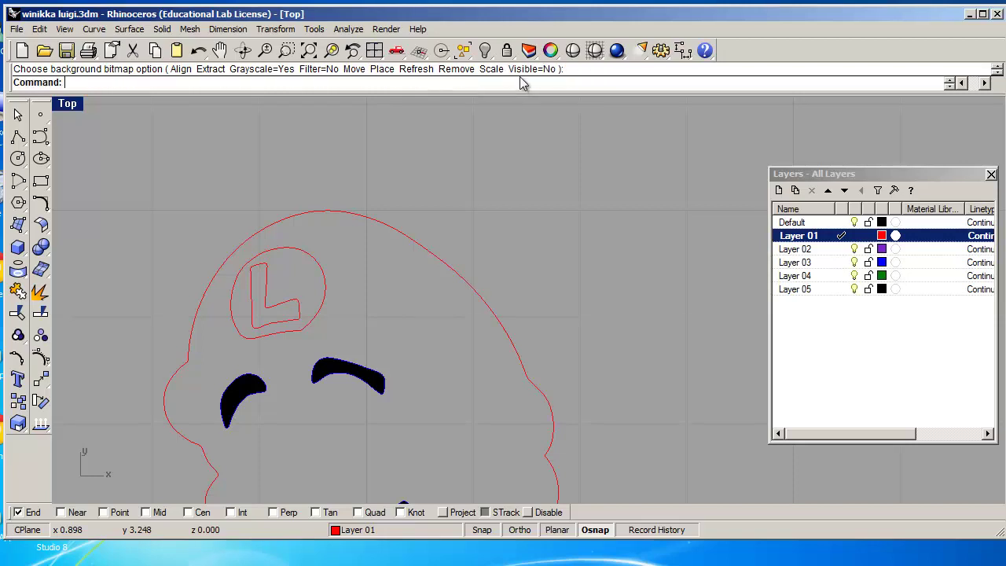
scroll(334, 278, down, 1)
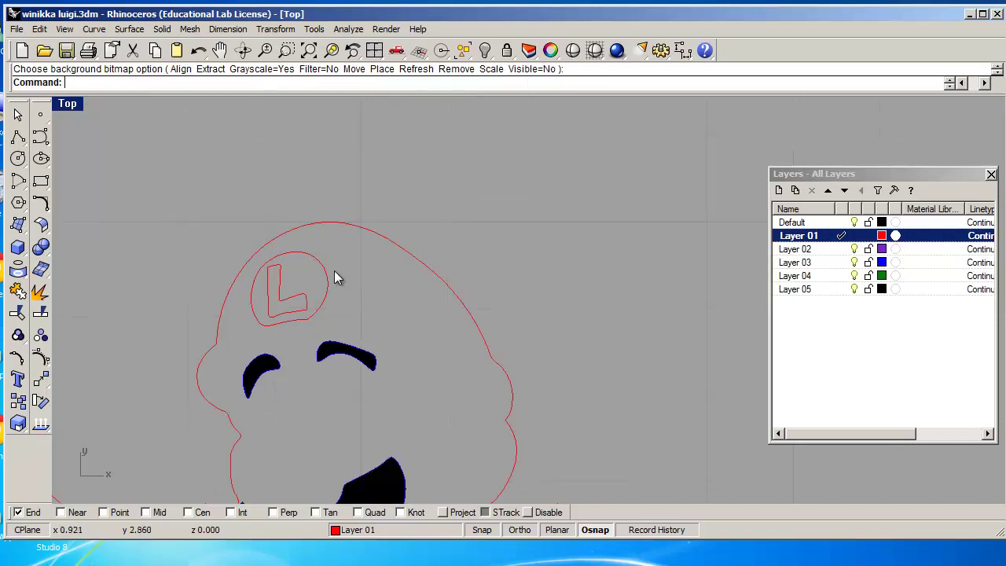
click(279, 290)
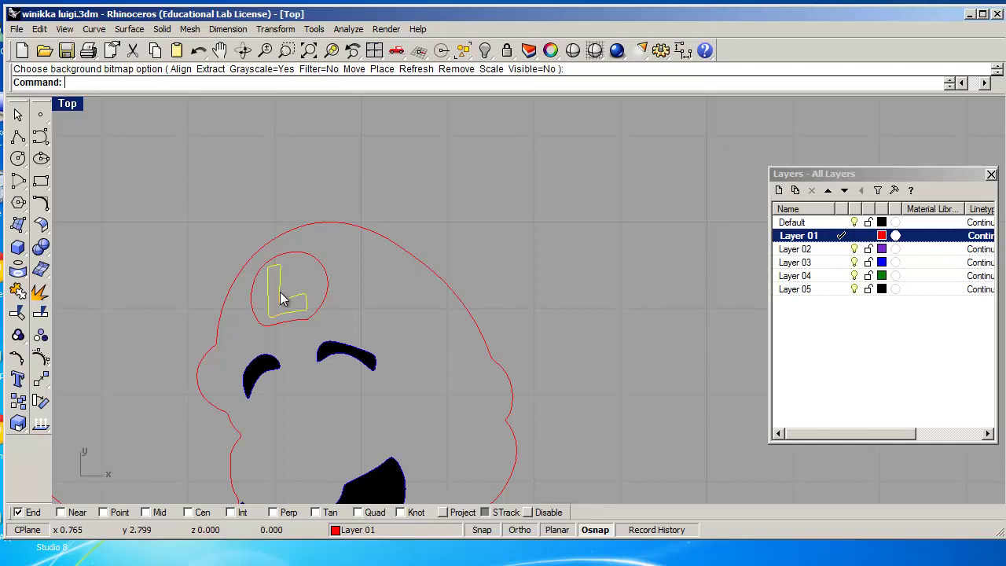
key(Delete)
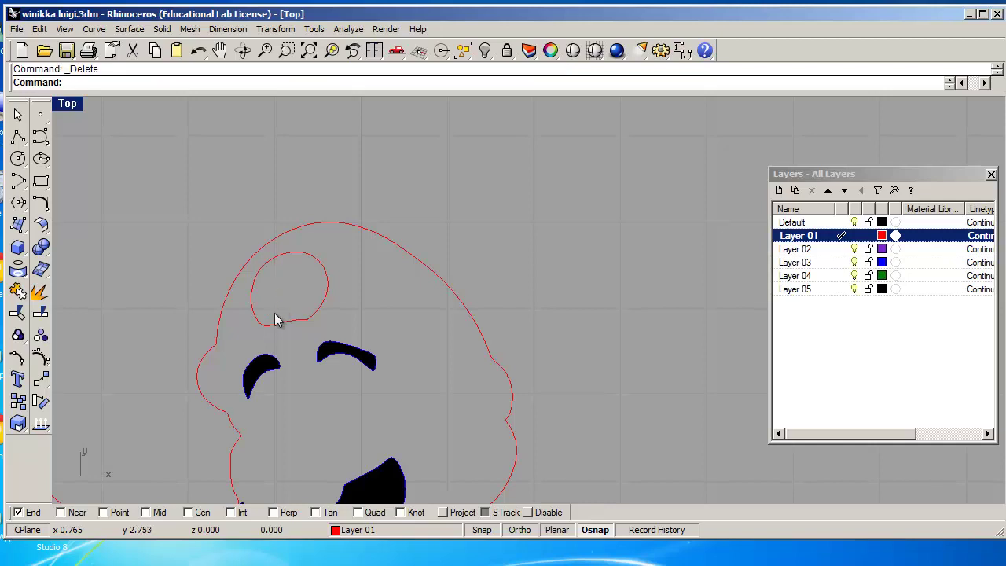
key(ctrl+z)
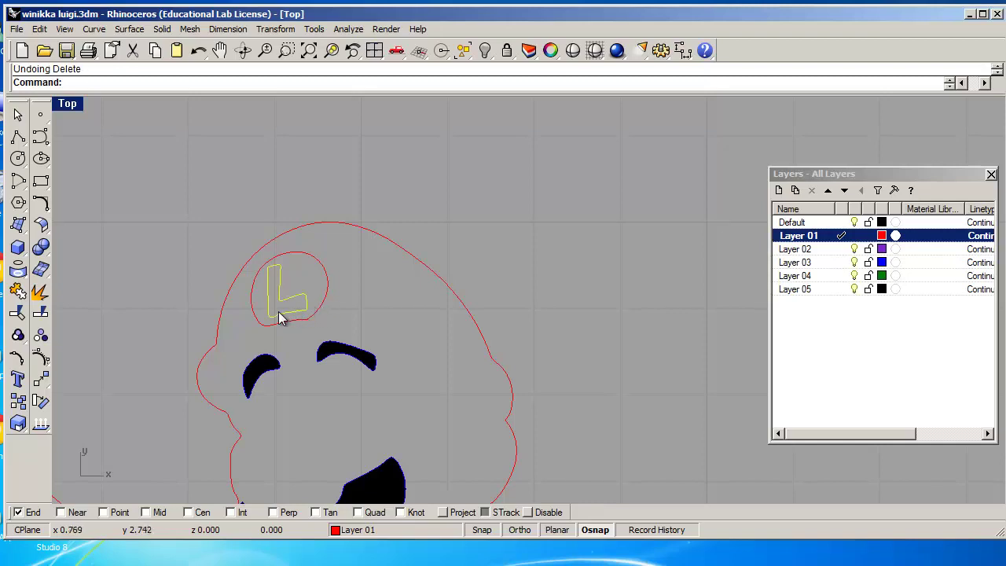
click(318, 310)
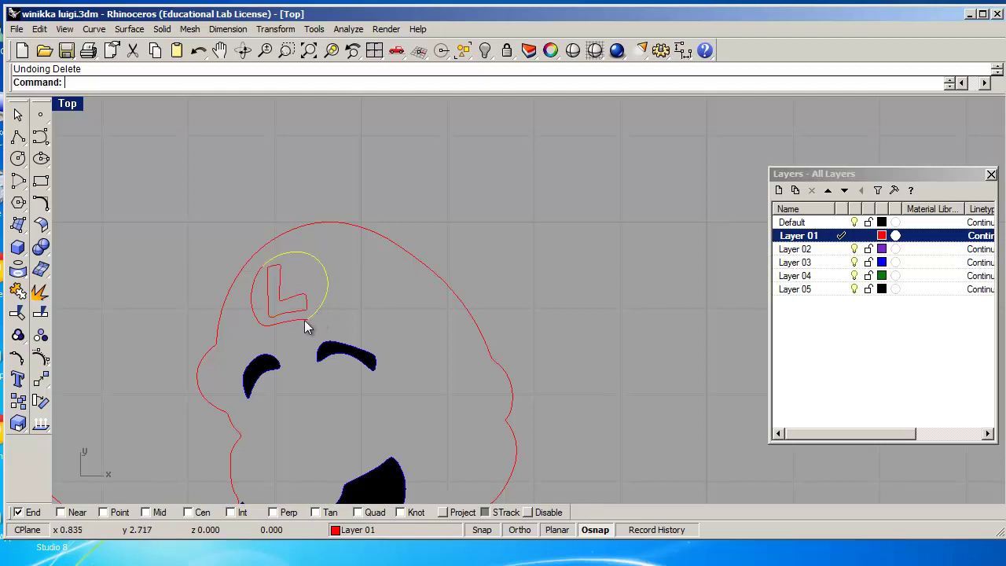
click(254, 310)
shift+click(309, 312)
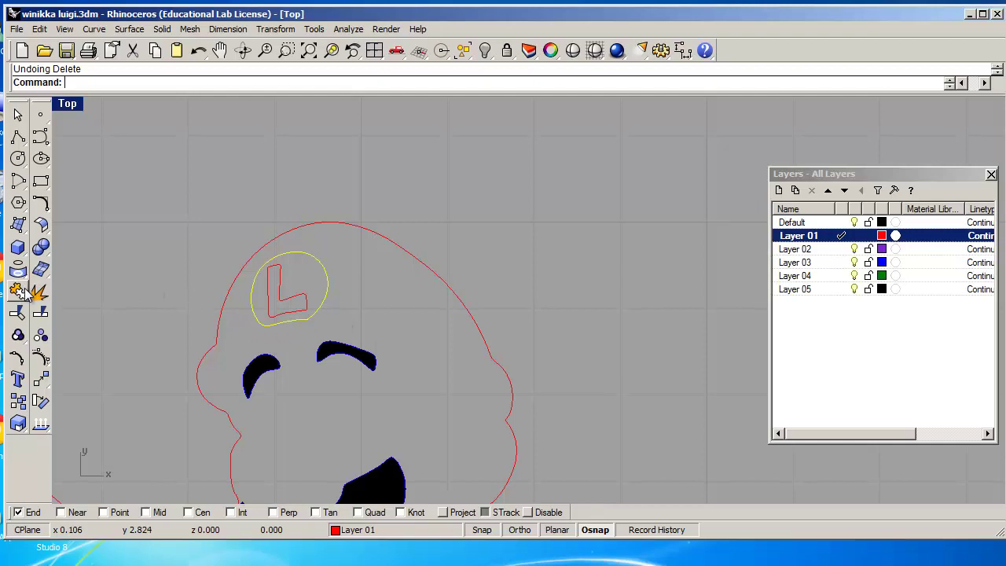
Step: Select the emblem circle's arcs and join them into one closed curve around the L
click(262, 274)
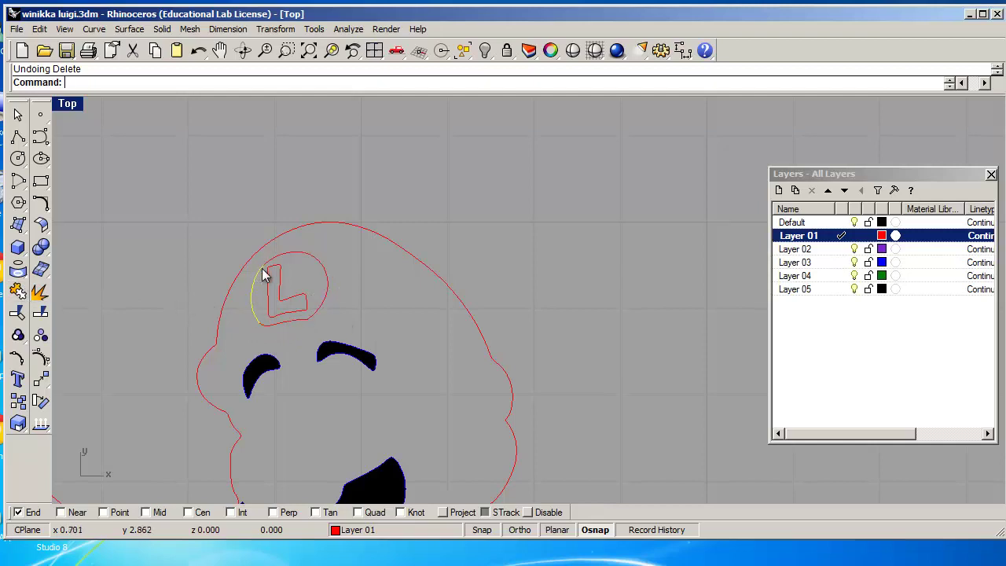
click(298, 262)
click(292, 318)
shift+click(323, 301)
click(17, 292)
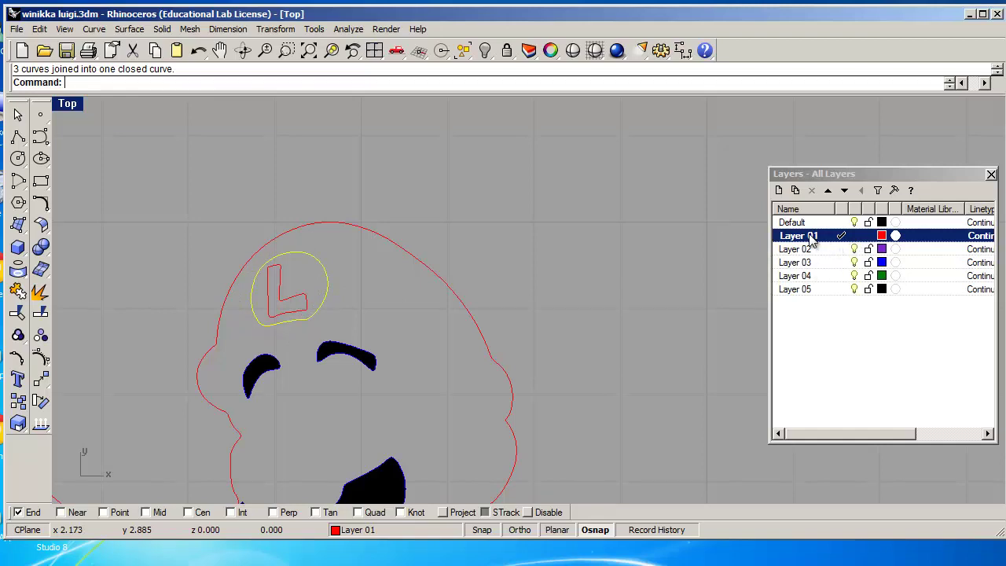
Step: Move the joined etch circle around the L emblem to Layer 03 so it shows blue
click(551, 52)
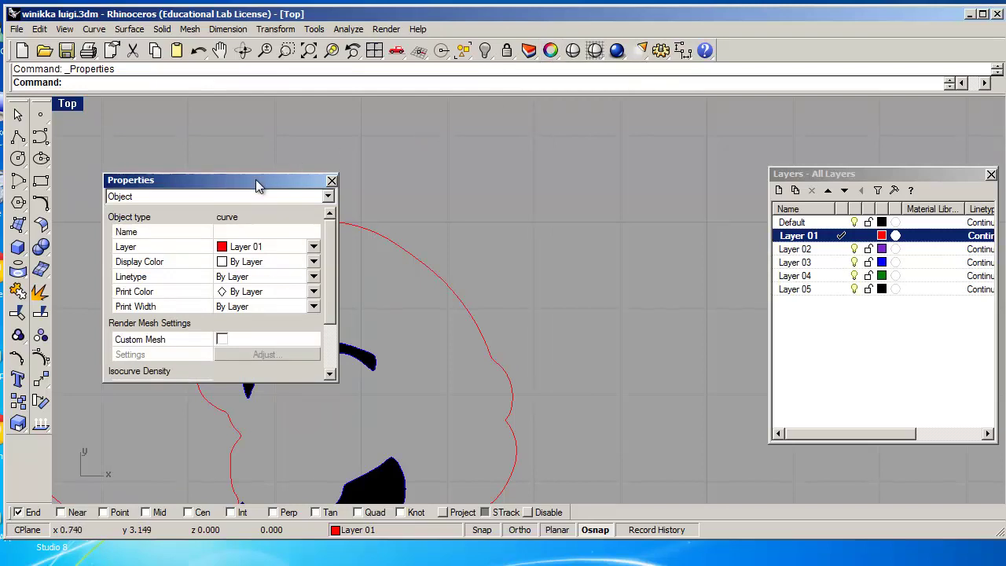
drag(258, 183, 563, 130)
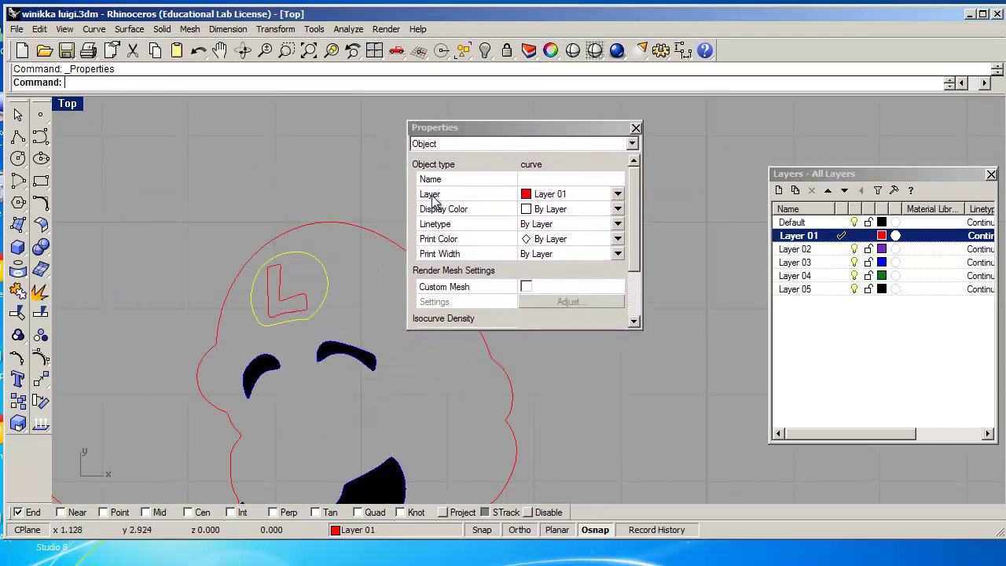
click(617, 196)
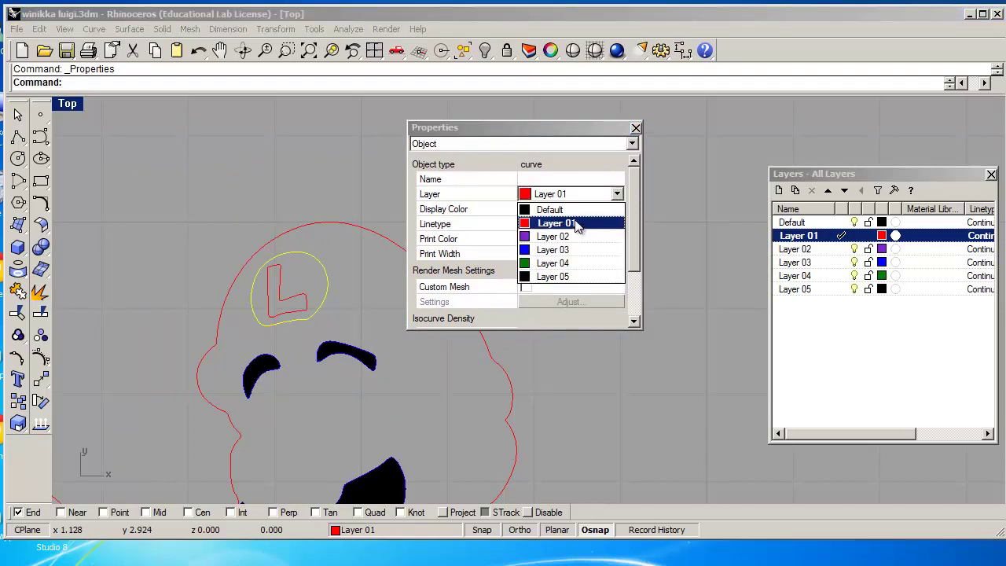
click(565, 249)
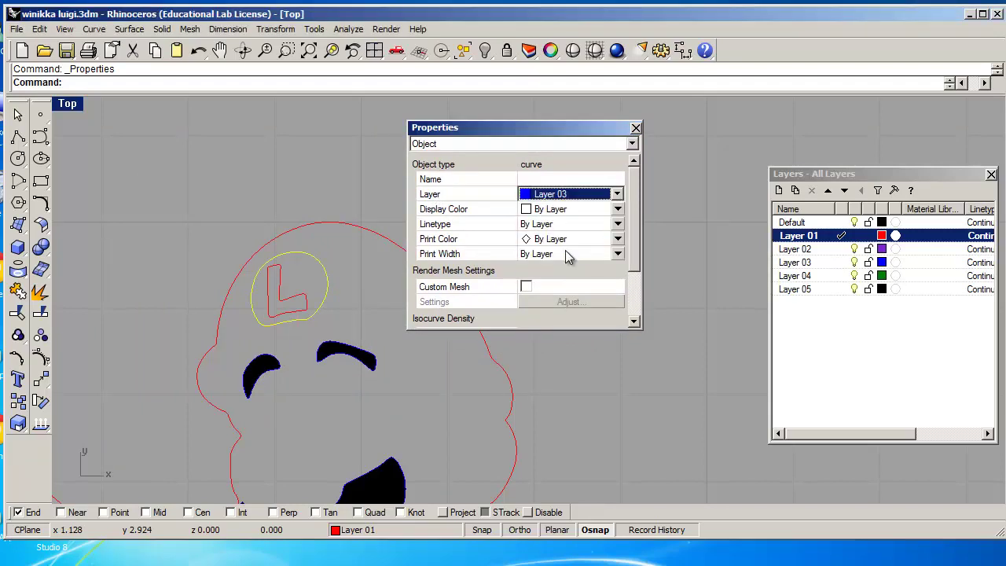
click(634, 128)
click(483, 288)
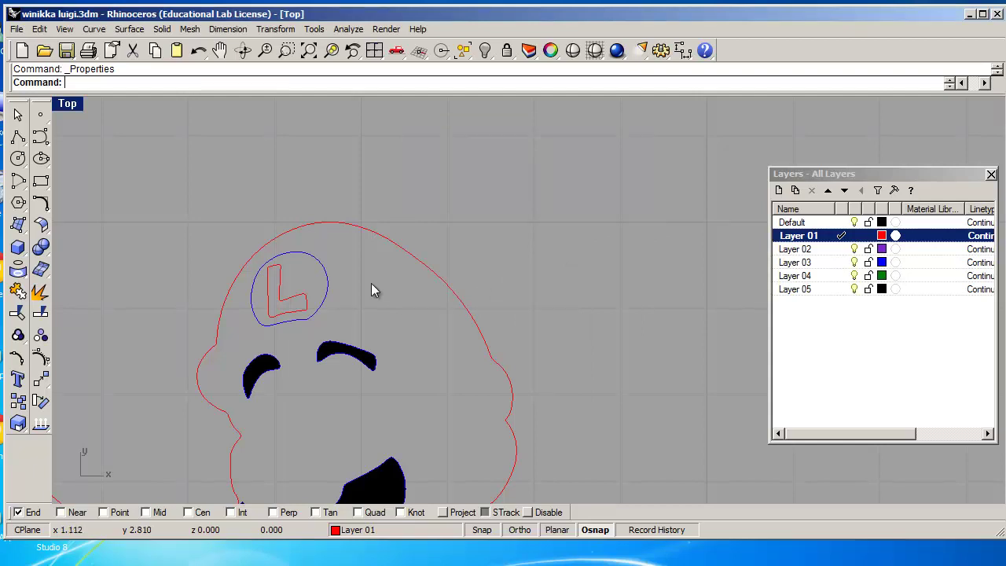
Step: Make Default the current layer
scroll(575, 362, down, 3)
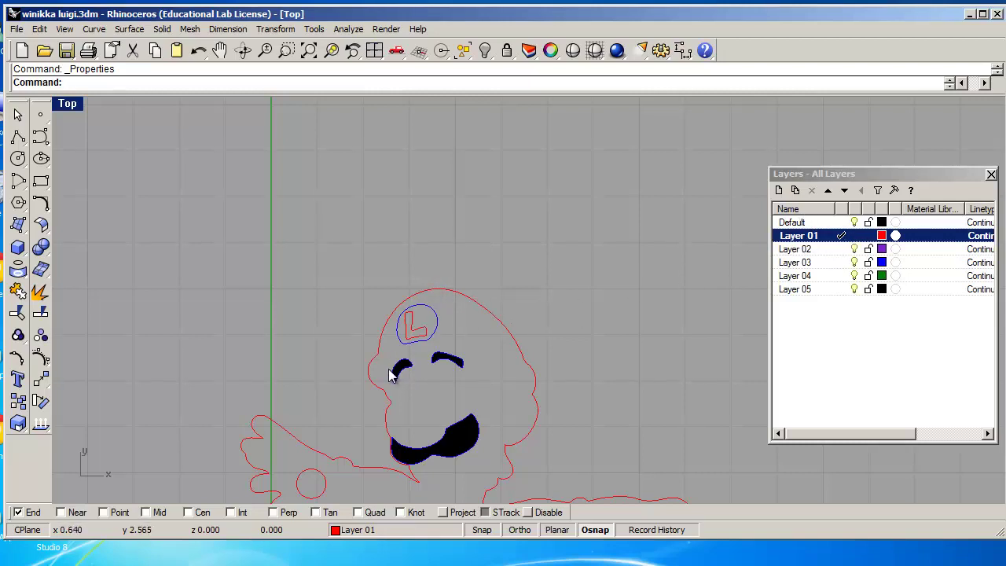
click(843, 264)
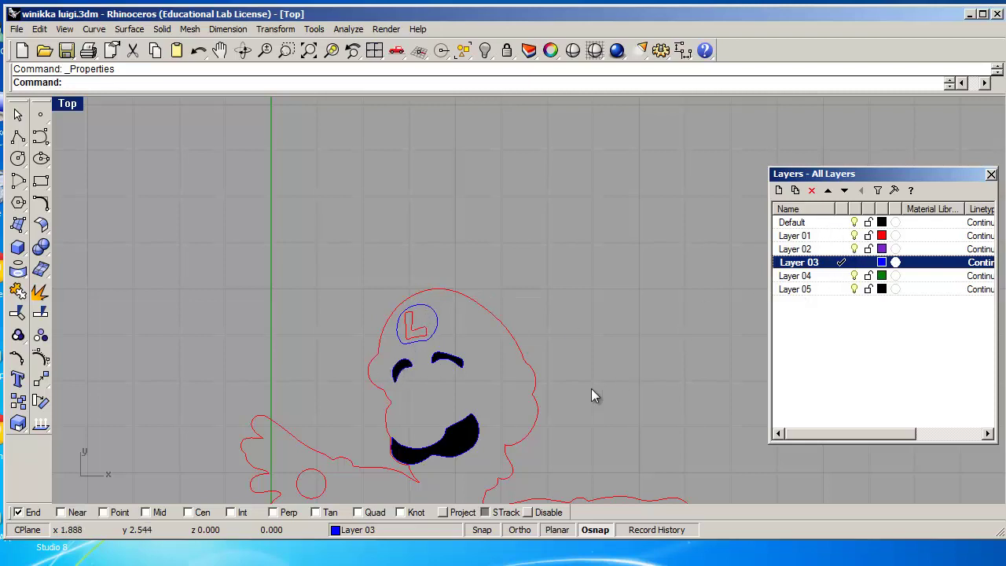
click(842, 223)
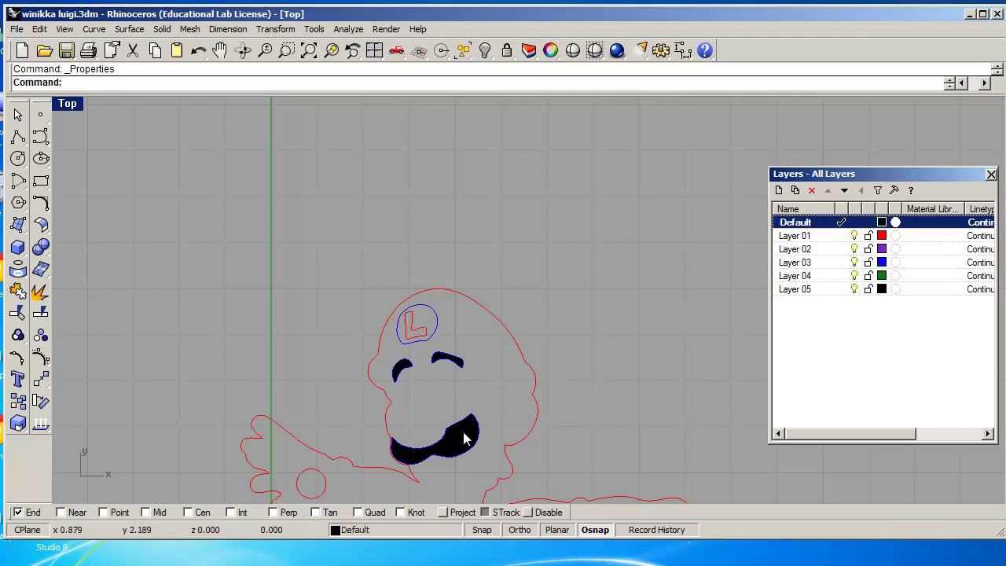
Step: Fill the L curve inside the cap circle with a solid hatch
click(414, 330)
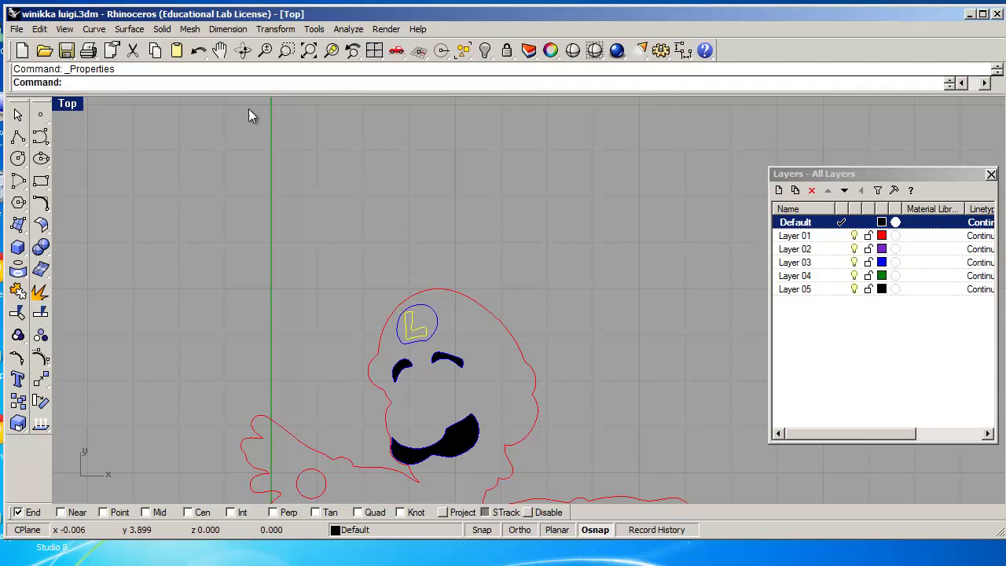
text(hatch)
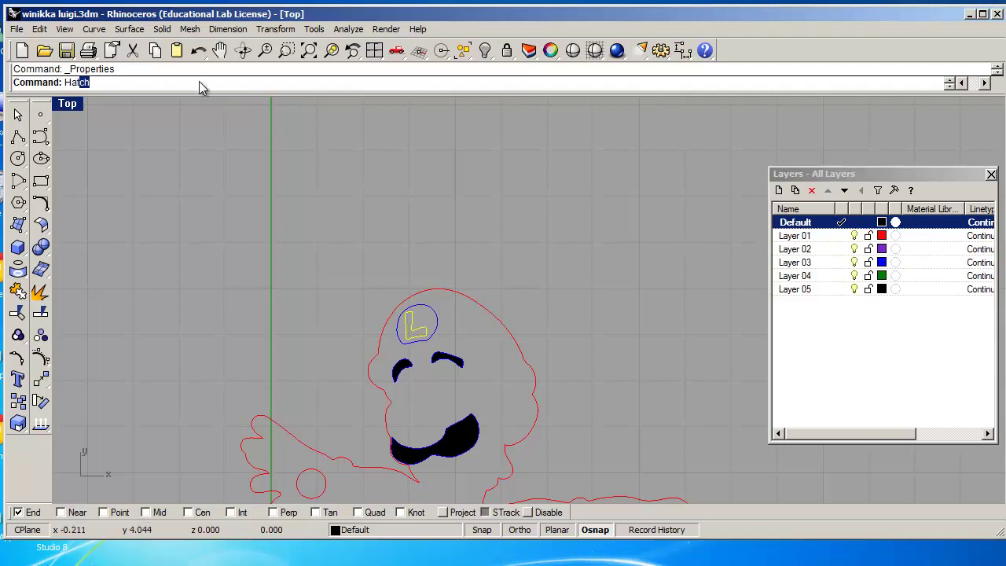
key(Return)
click(634, 351)
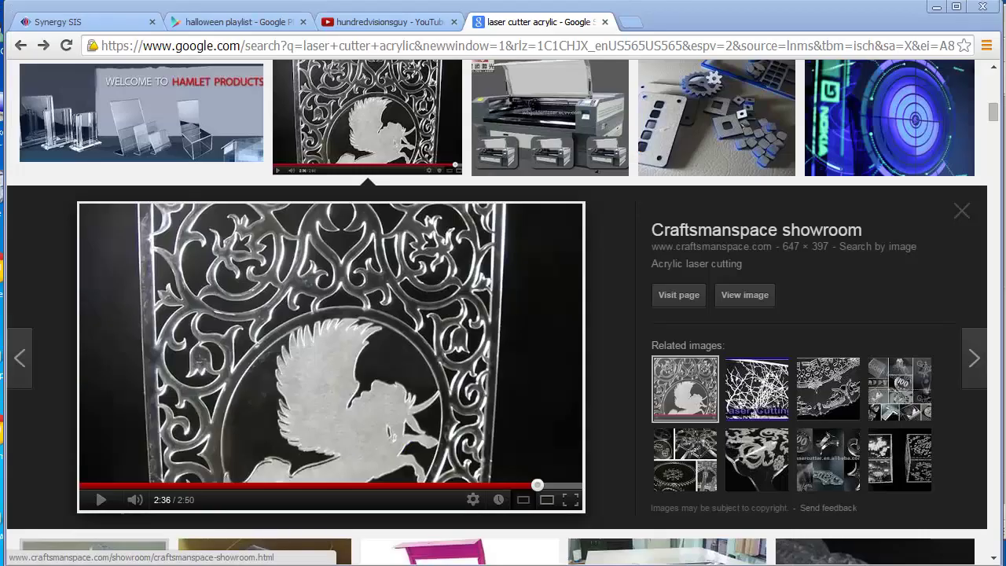
Step: View the laser-cut acrylic example full size, browse more acrylic results, then return to Rhino
click(750, 297)
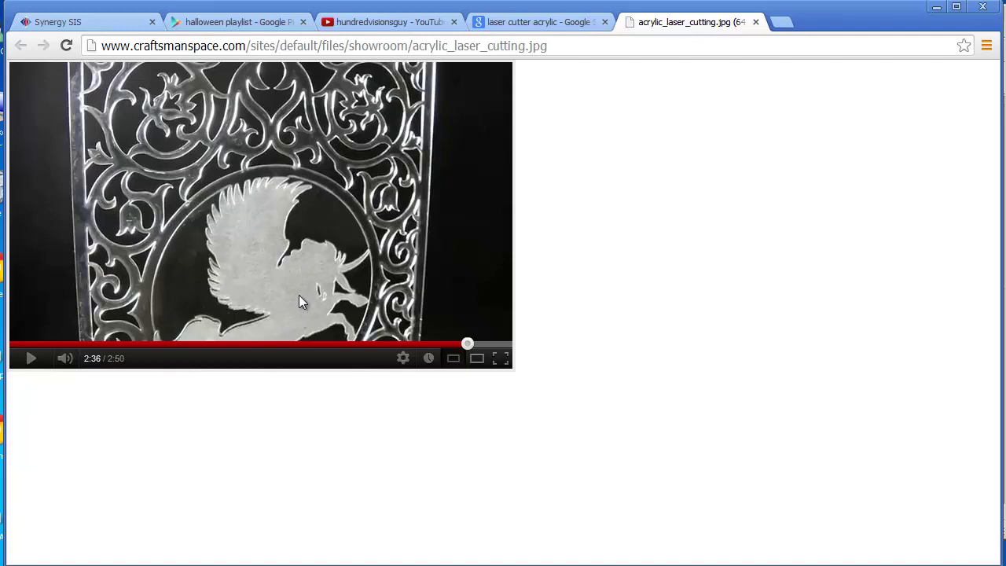
click(526, 26)
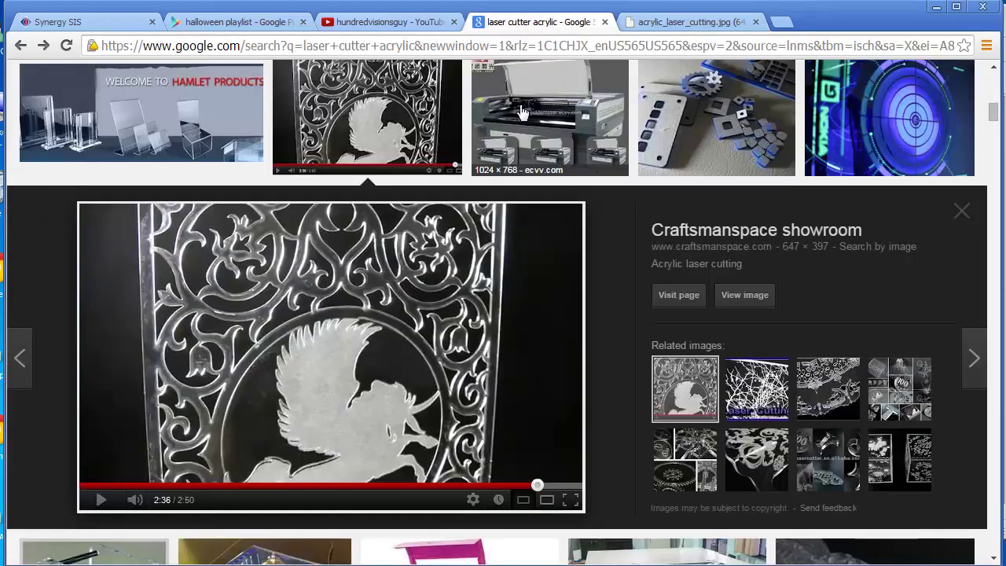
scroll(520, 113, up, 7)
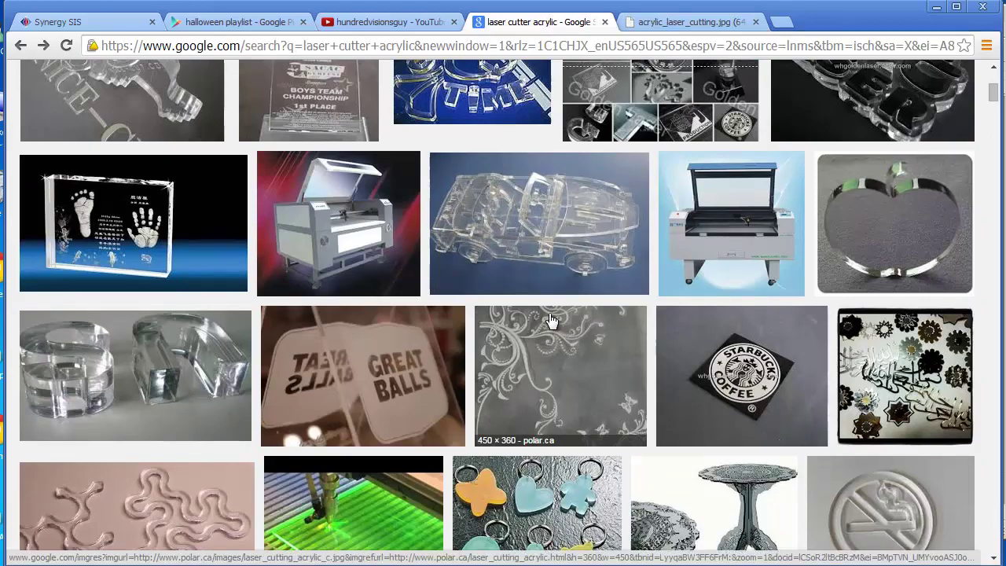
scroll(550, 319, up, 4)
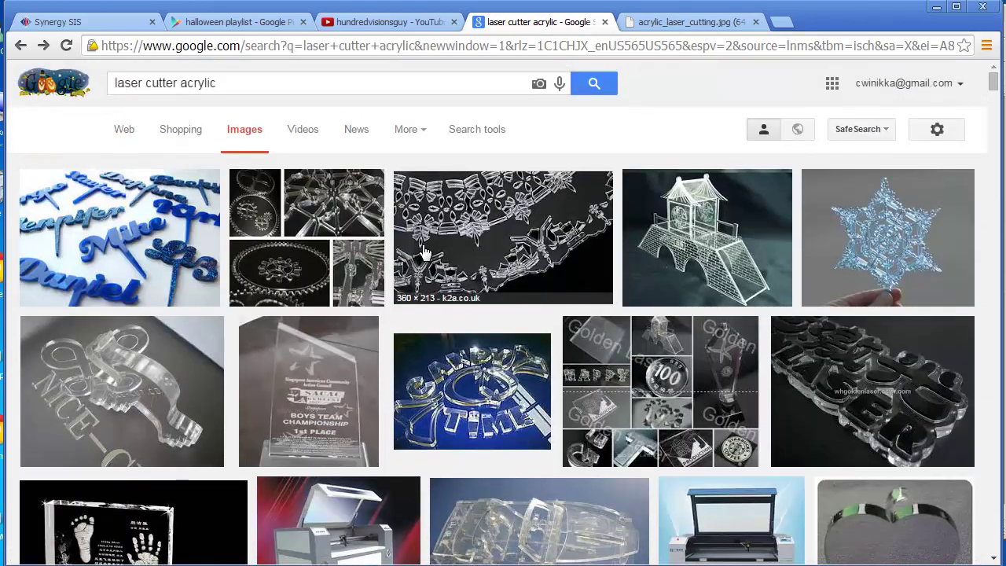
scroll(423, 251, down, 10)
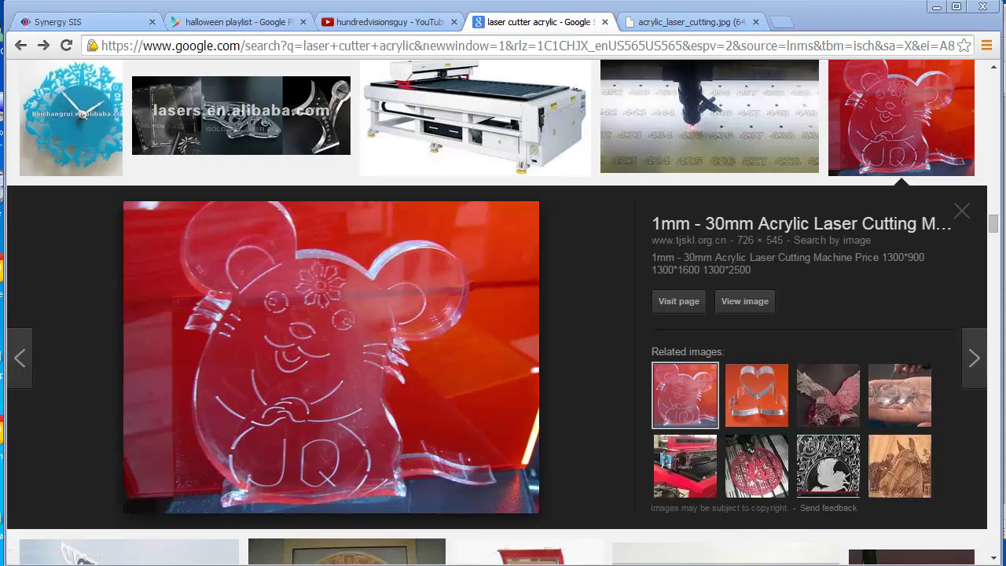
key(alt+Tab)
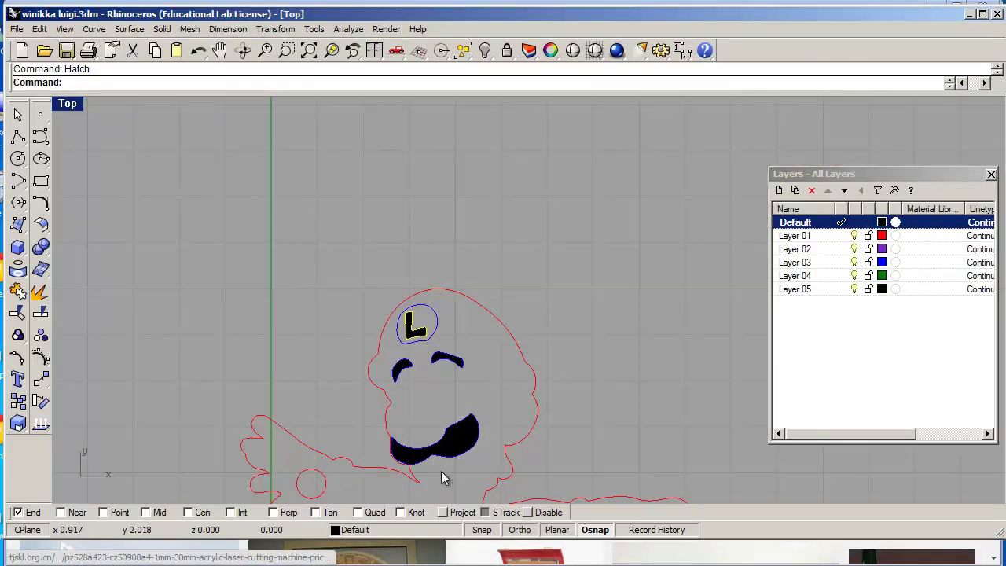
Step: Select the mouth hatch and then the blue circle around the L to check them
click(459, 447)
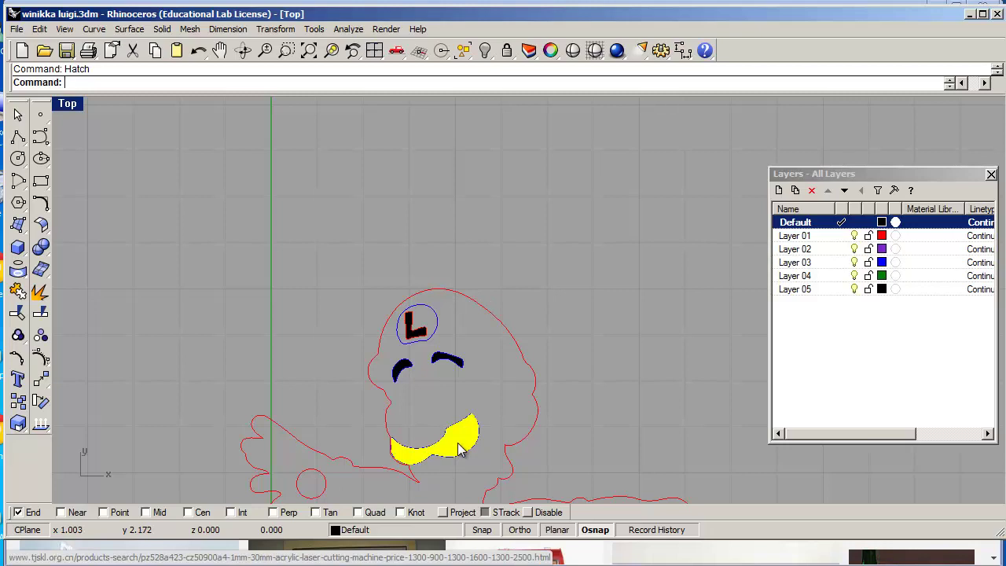
click(435, 336)
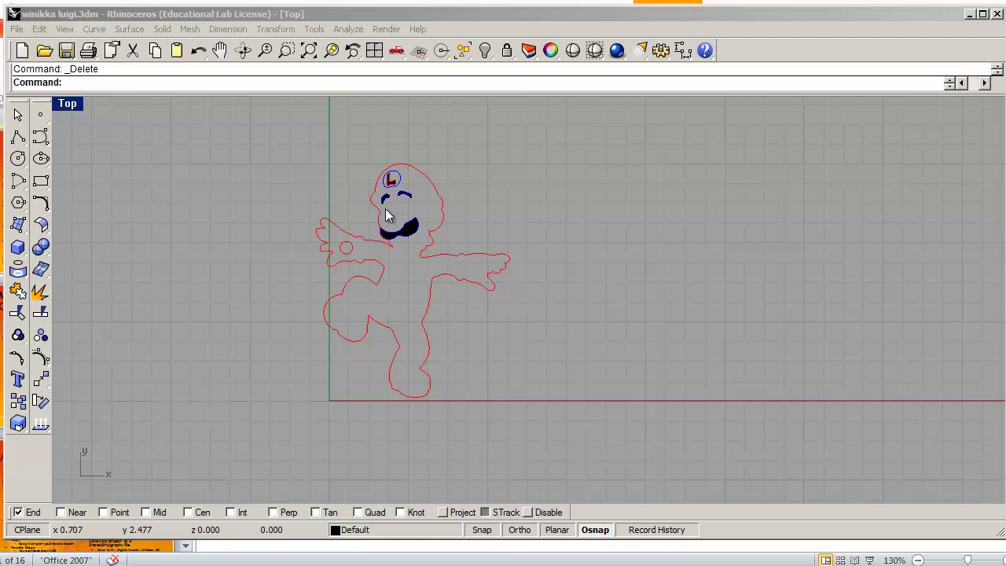
Step: Add a 2.97 linear height dimension from head top to feet, left of Luigi
click(229, 29)
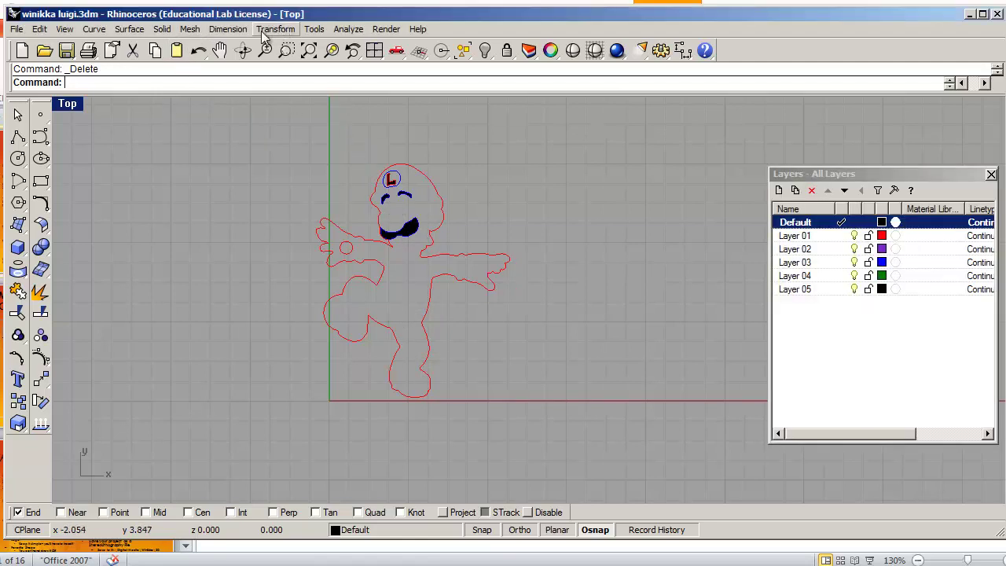
click(229, 29)
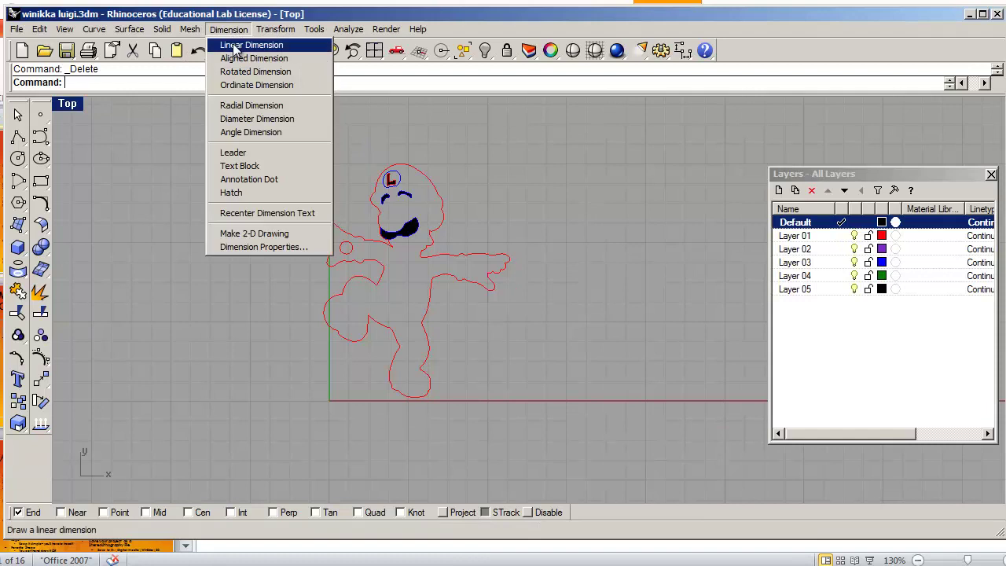
click(242, 45)
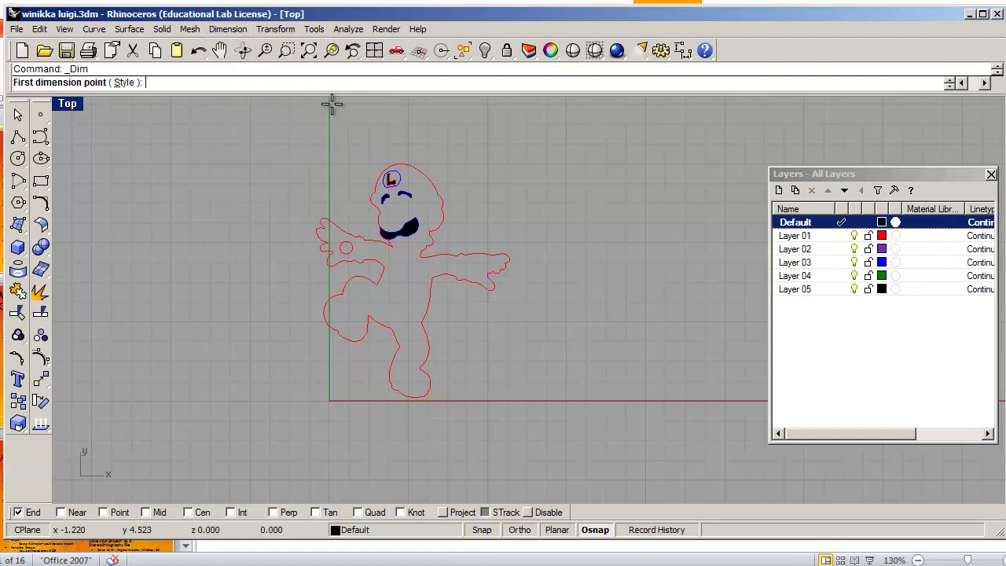
click(399, 163)
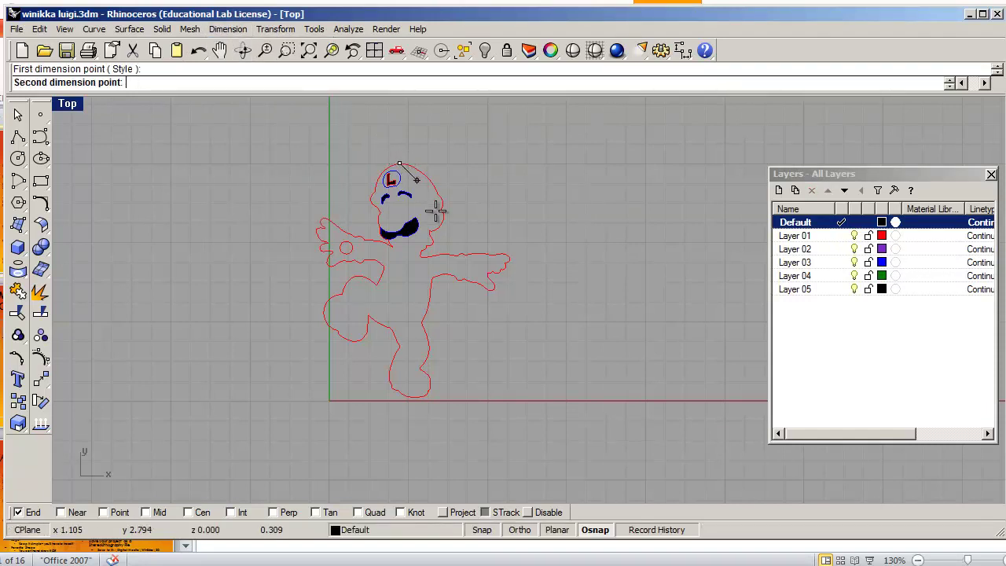
click(416, 399)
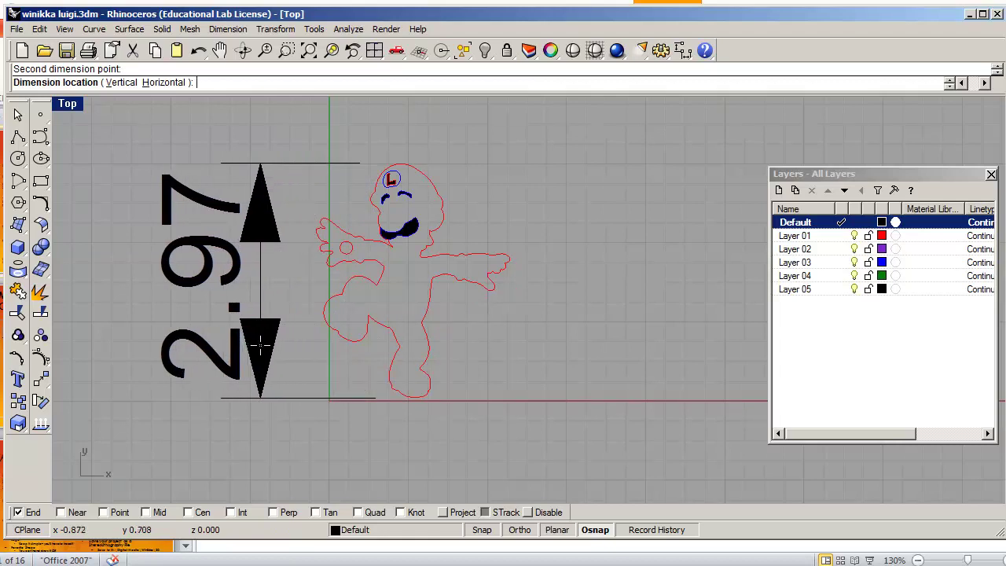
click(260, 344)
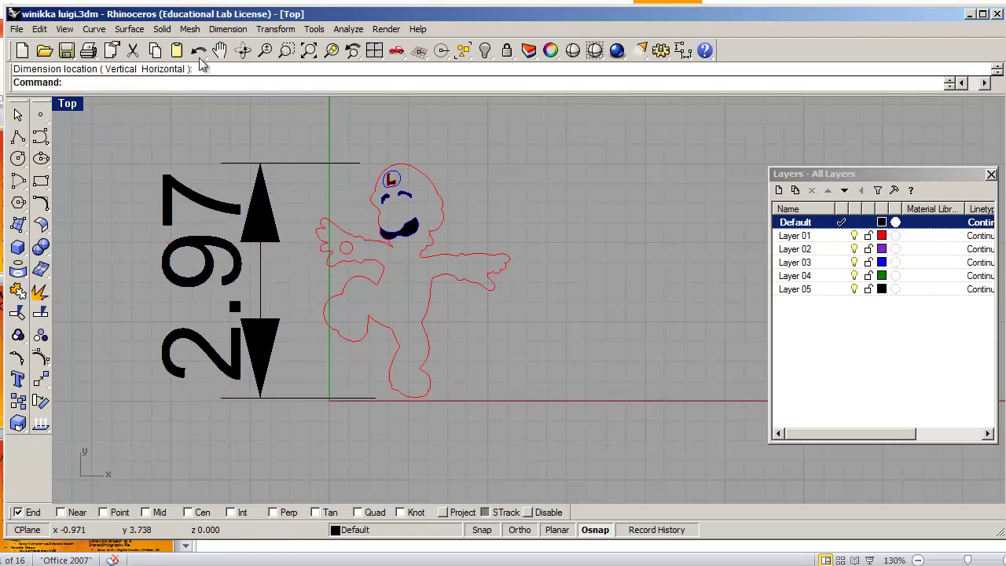
Step: Add a 2.42 linear width dimension from left hand to right hand, above Luigi
click(236, 29)
click(242, 40)
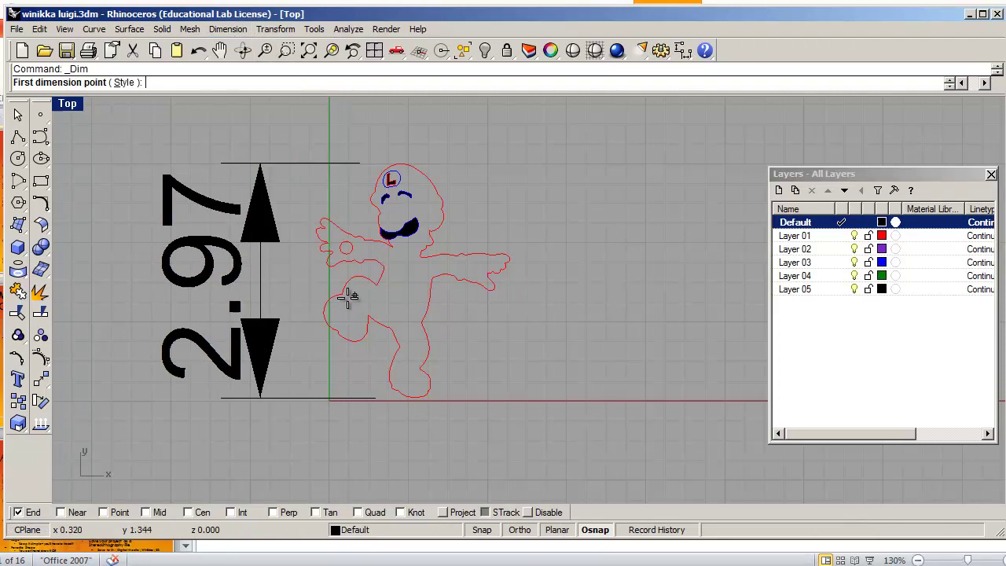
click(317, 229)
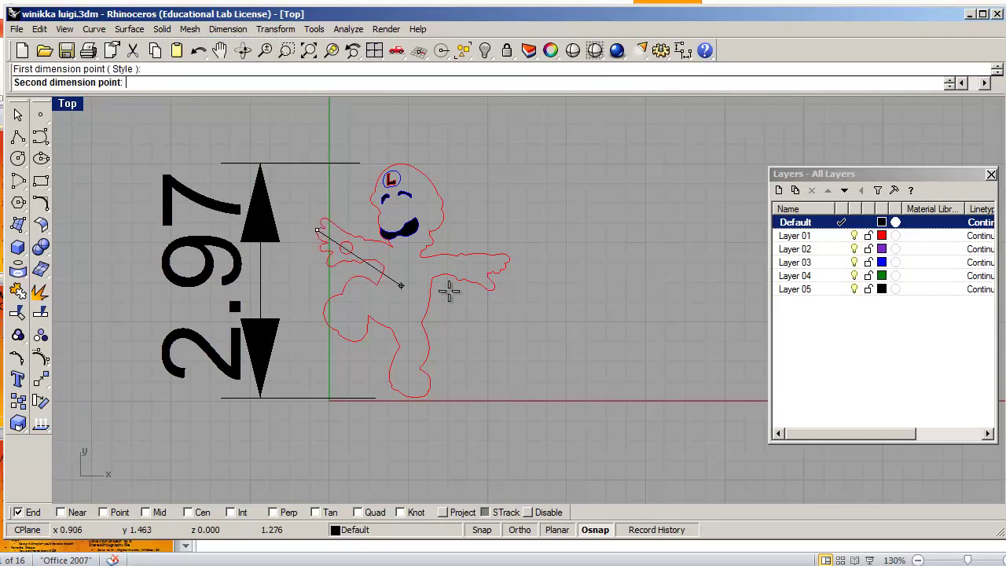
click(509, 255)
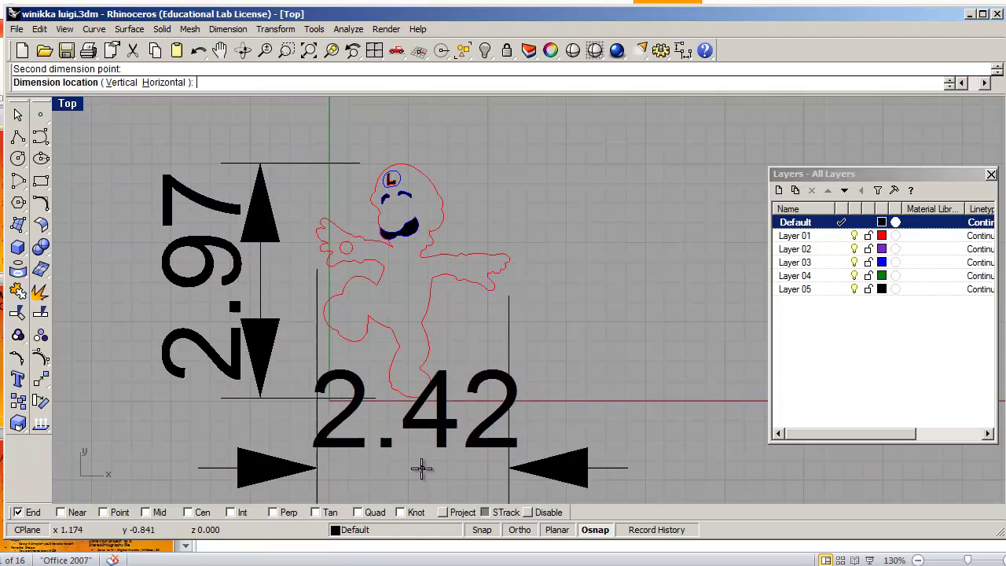
scroll(420, 470, down, 2)
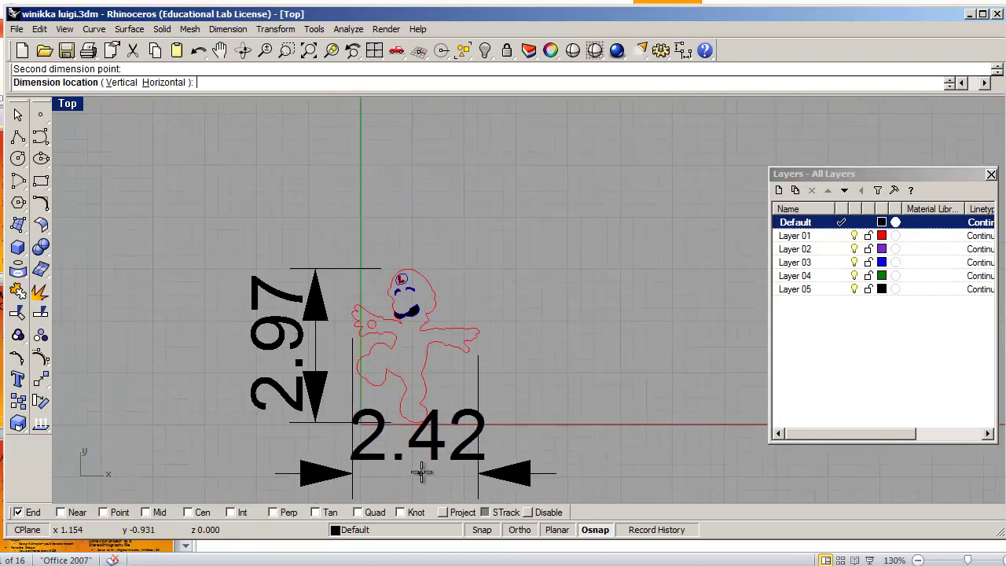
click(441, 231)
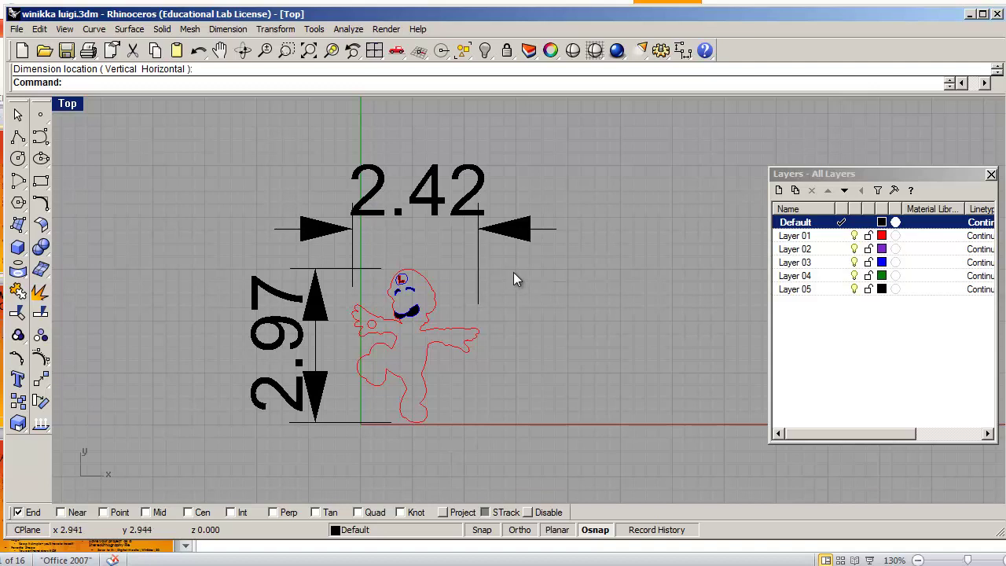
click(438, 209)
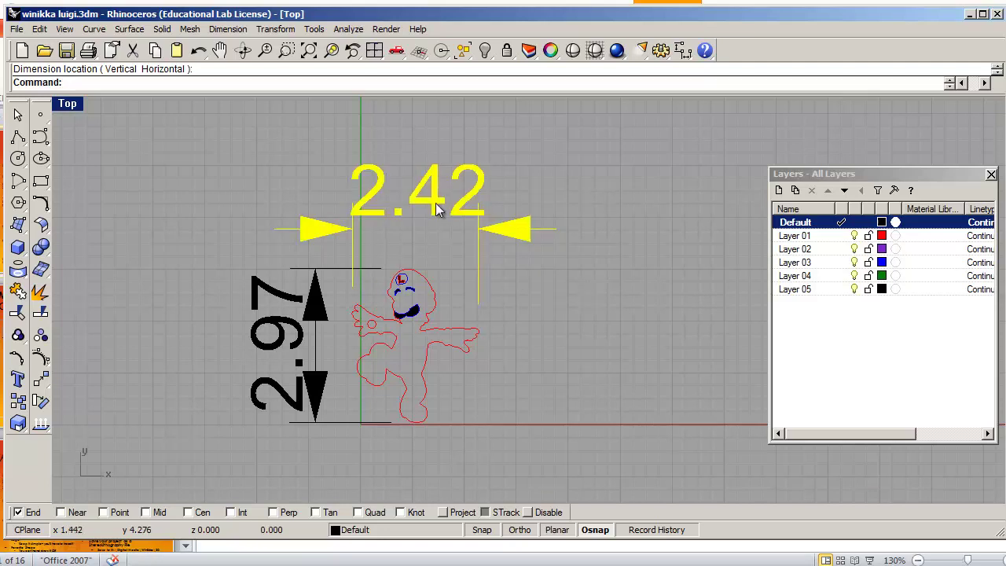